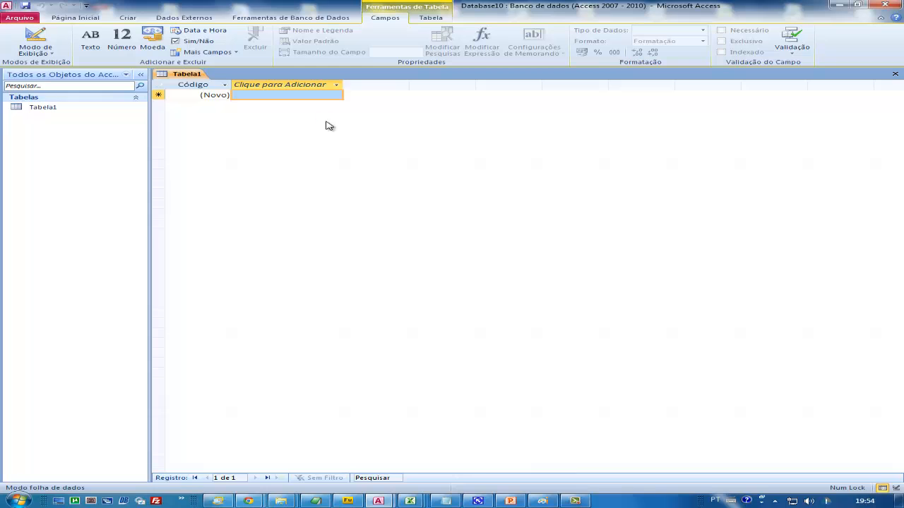
Close Tabela1 and save the database under the name Exemplo Vídeo Aula 005.accdb in Documentos.
{"action": "left_click", "coordinate": [896, 75]}
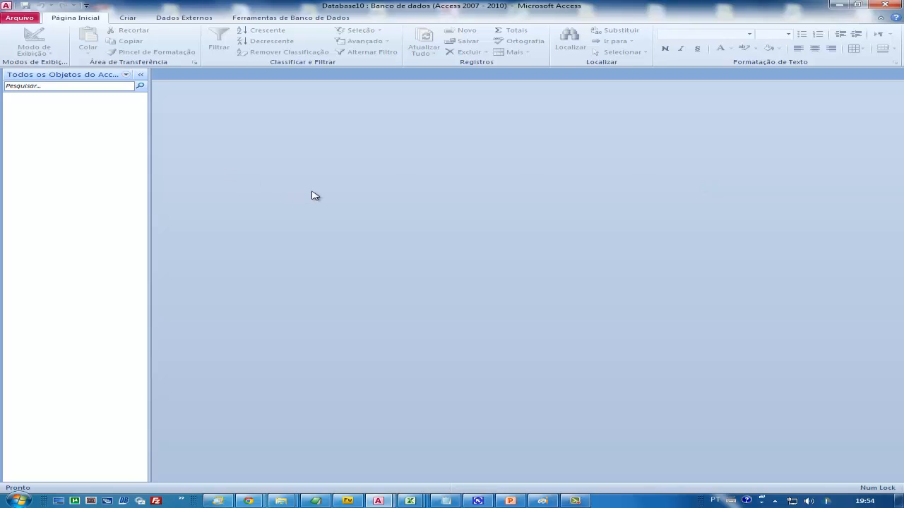
{"action": "left_click", "coordinate": [19, 20]}
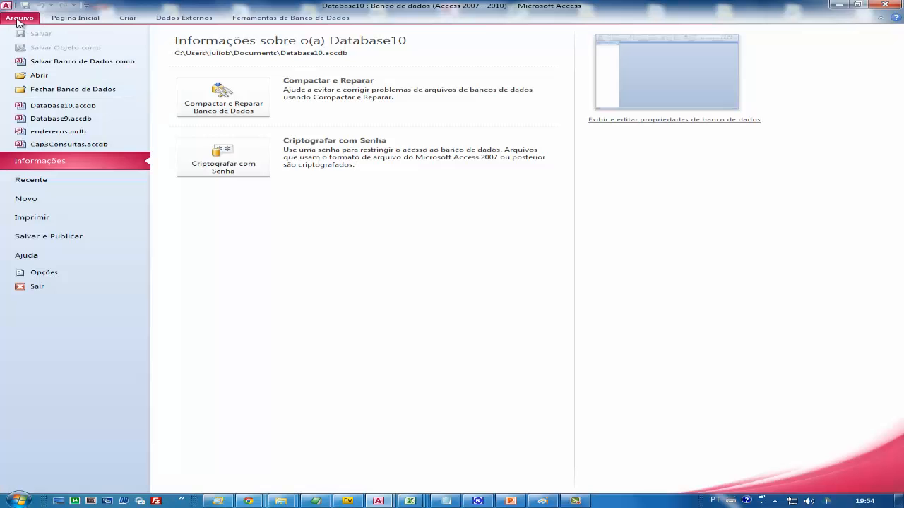
{"action": "left_click", "coordinate": [79, 63]}
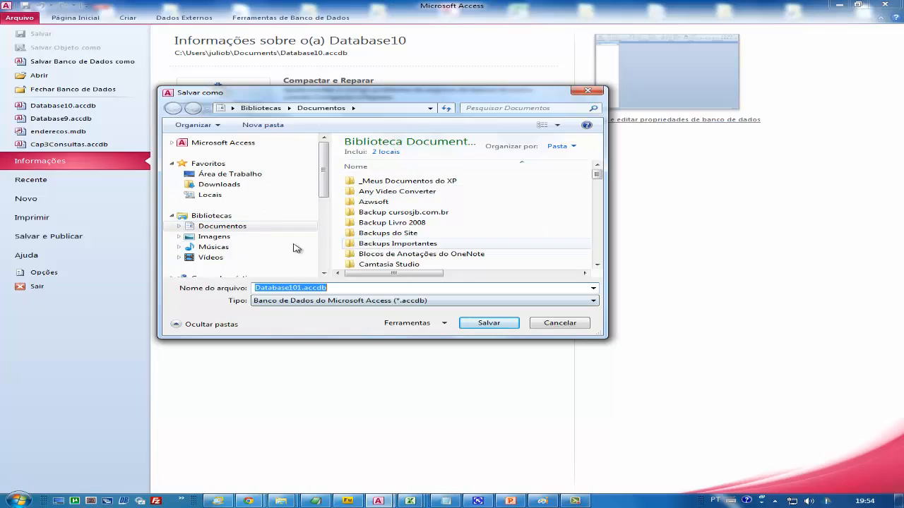
{"action": "left_click", "coordinate": [299, 287]}
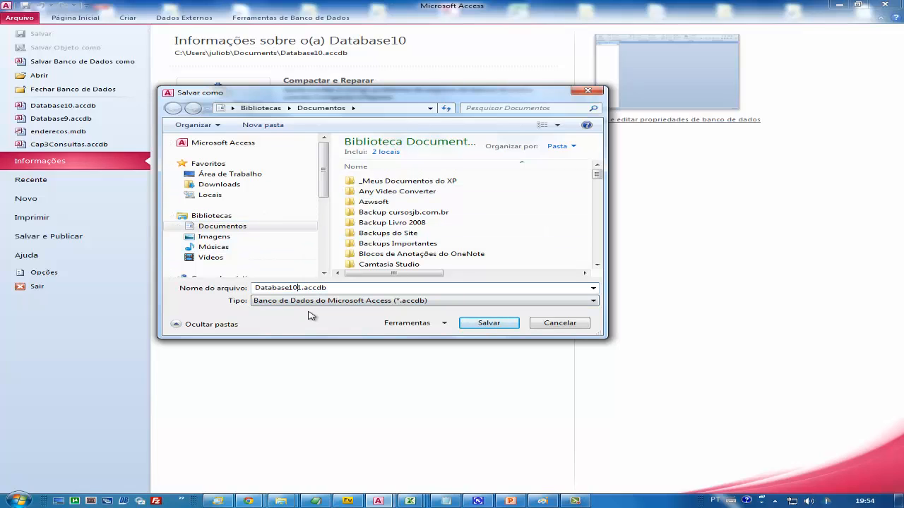
{"action": "key", "text": "shift+Home"}
{"action": "type", "text": "Exemplo Vídeo Aula 005"}
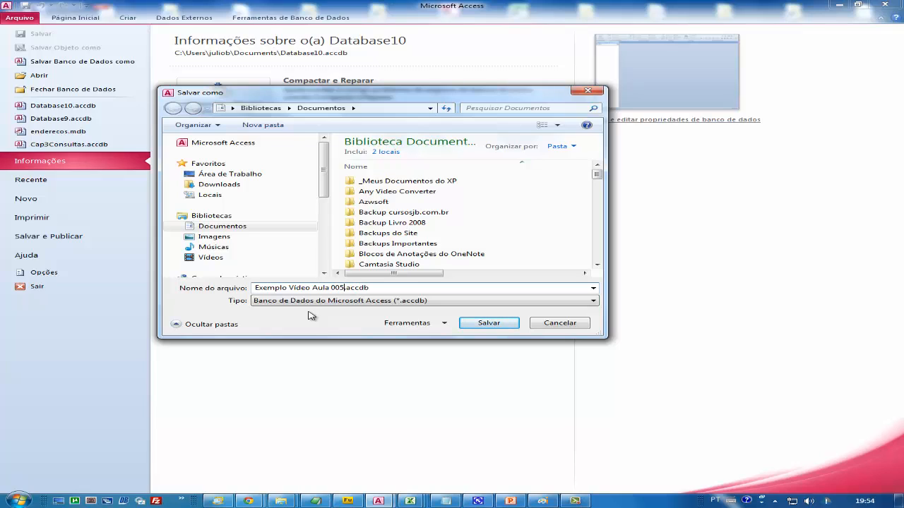
{"action": "left_click", "coordinate": [488, 324]}
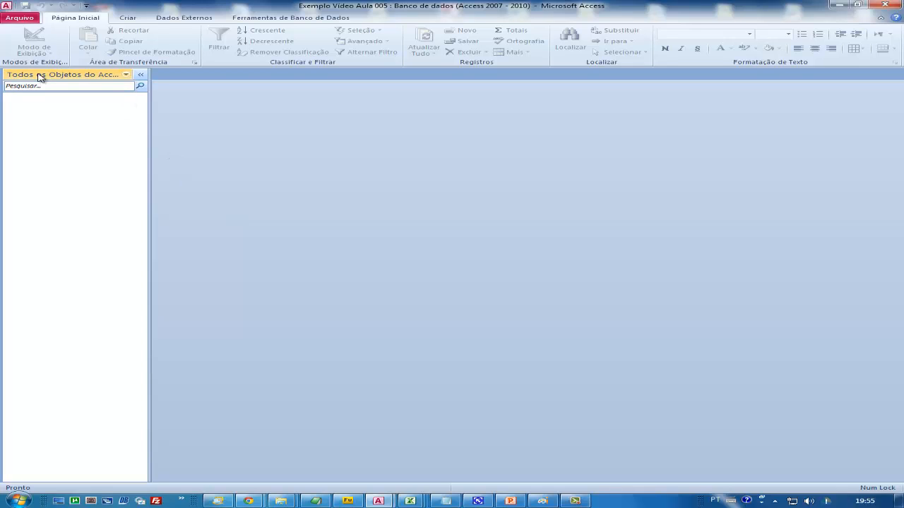
Filter the object list to show only Tabelas and create a new blank table.
{"action": "left_click", "coordinate": [126, 77]}
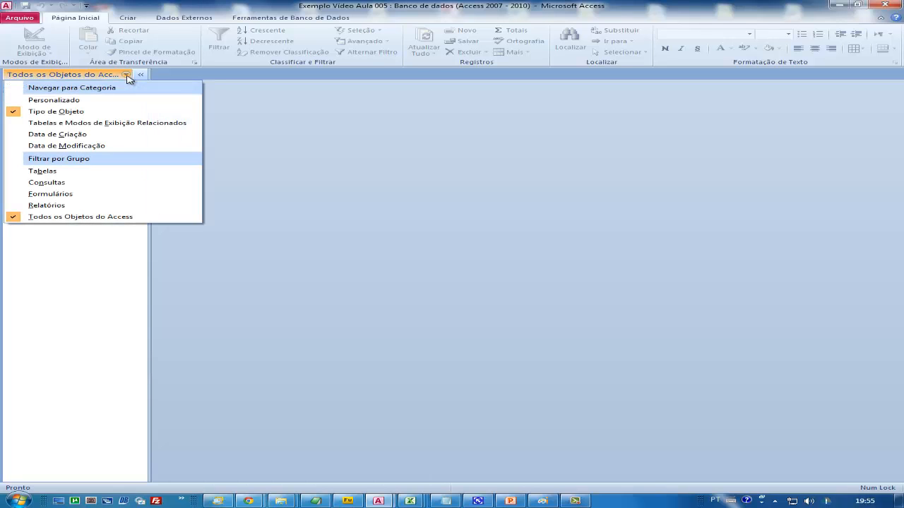
{"action": "left_click", "coordinate": [69, 172]}
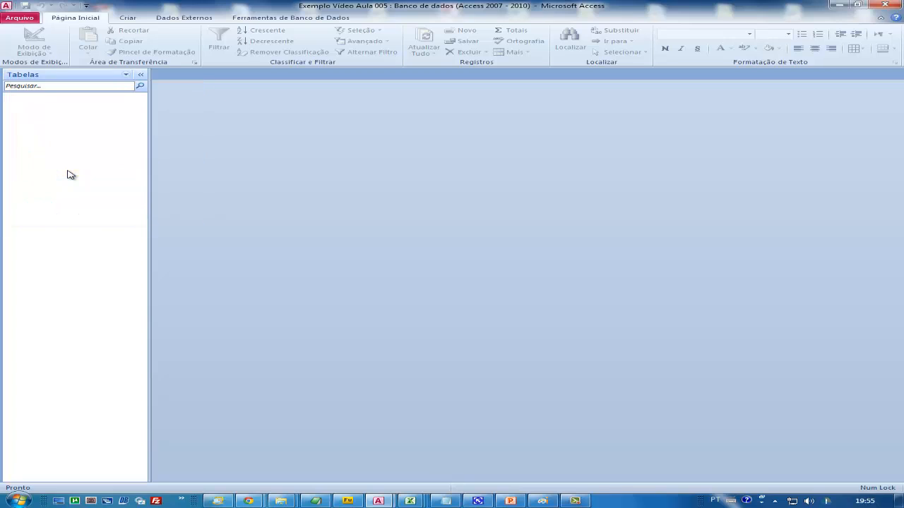
{"action": "left_click", "coordinate": [135, 21]}
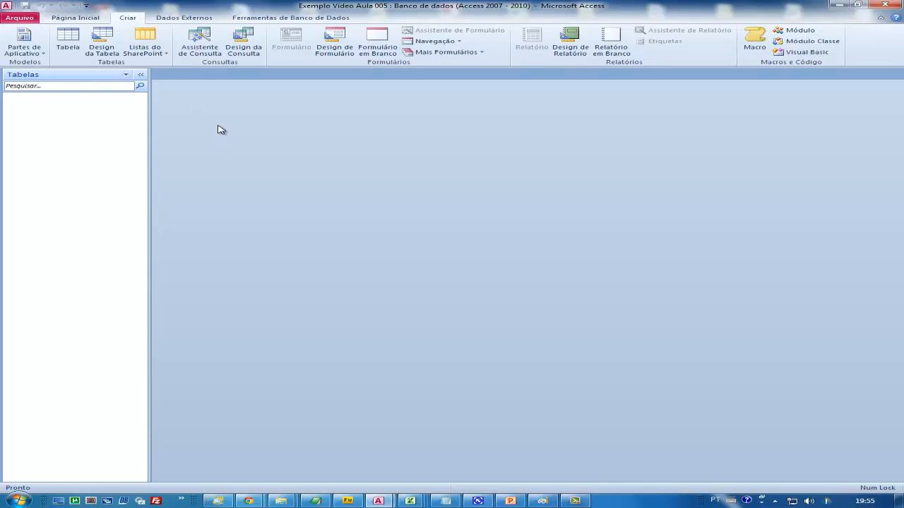
{"action": "left_click", "coordinate": [66, 43]}
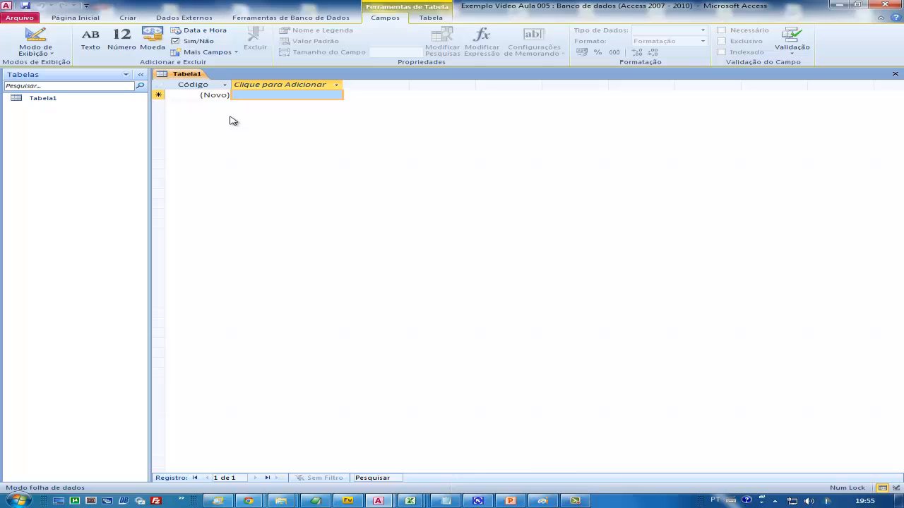
Switch the new table to Design view, saving it as tab-Clientes.
{"action": "left_click", "coordinate": [53, 56]}
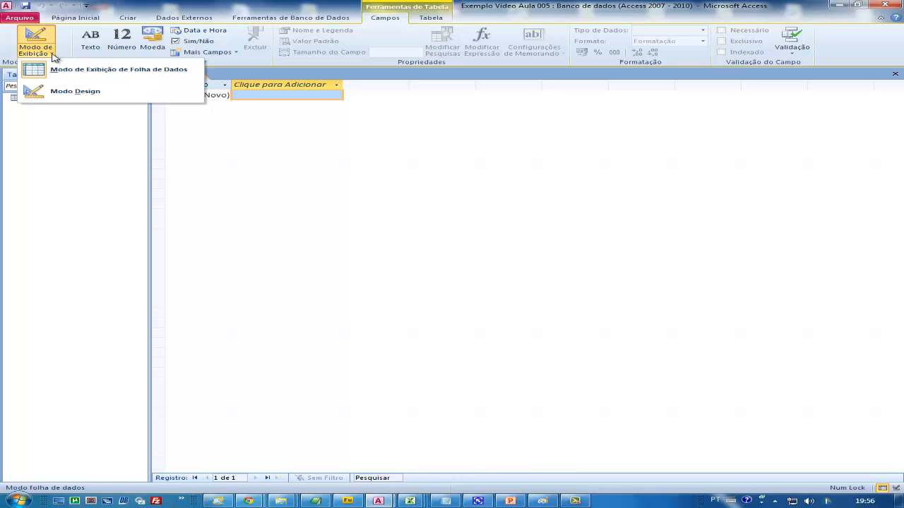
{"action": "left_click", "coordinate": [73, 94]}
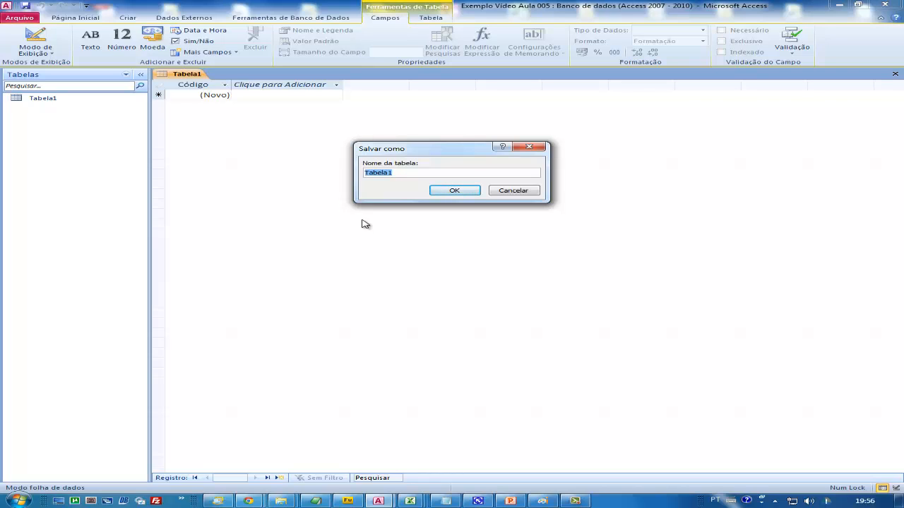
{"action": "type", "text": "Exe"}
{"action": "key", "text": "BackSpace"}
{"action": "key", "text": "BackSpace"}
{"action": "key", "text": "BackSpace"}
{"action": "type", "text": "tab-Clientes"}
{"action": "left_click", "coordinate": [460, 191]}
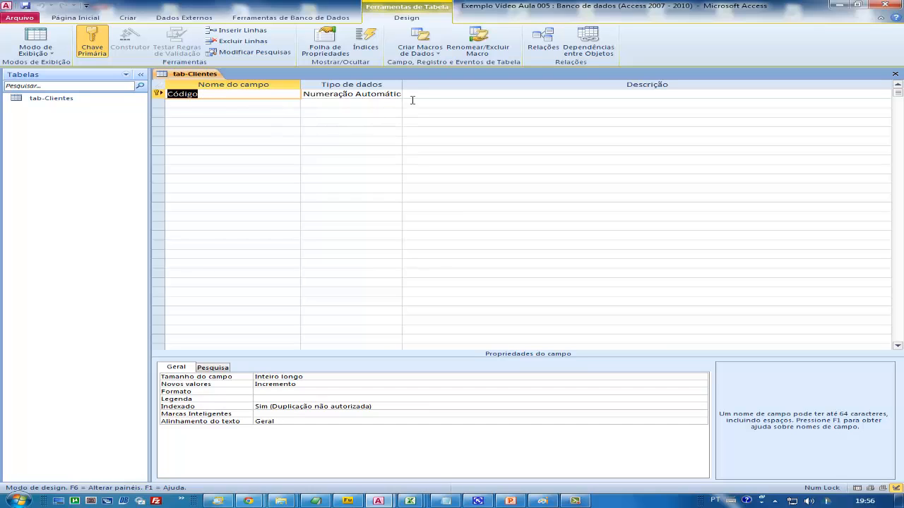
Widen the Tipo de dados column and set the Código field's data type to Data/Hora.
{"action": "left_click_drag", "start_coordinate": [401, 84], "coordinate": [476, 84]}
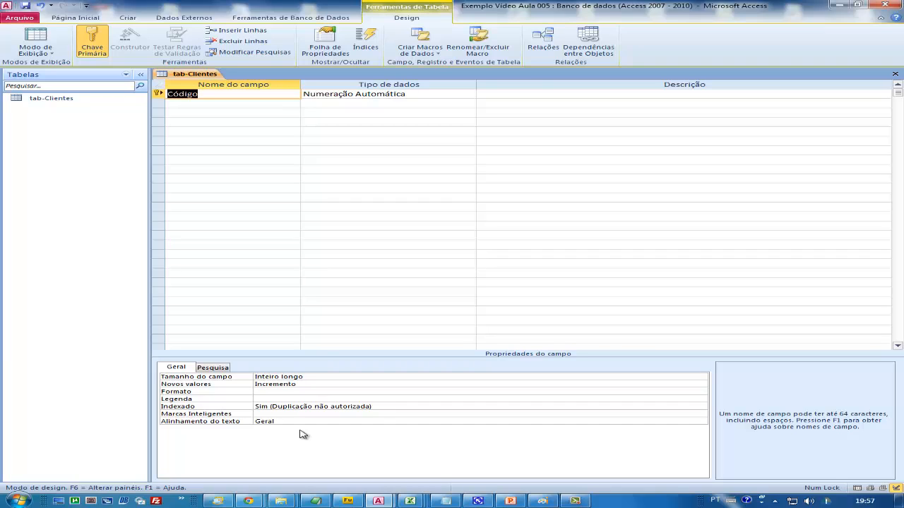
{"action": "left_click", "coordinate": [452, 93]}
{"action": "left_click", "coordinate": [469, 93]}
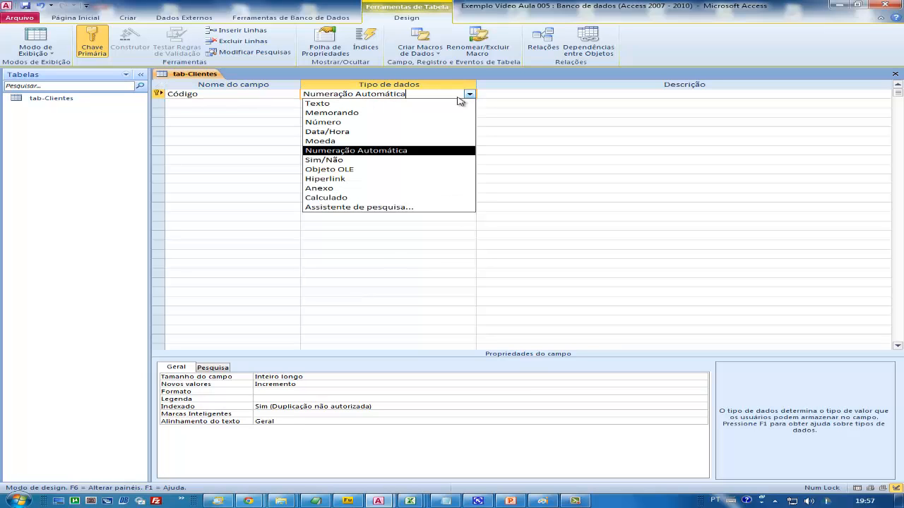
{"action": "left_click", "coordinate": [335, 132]}
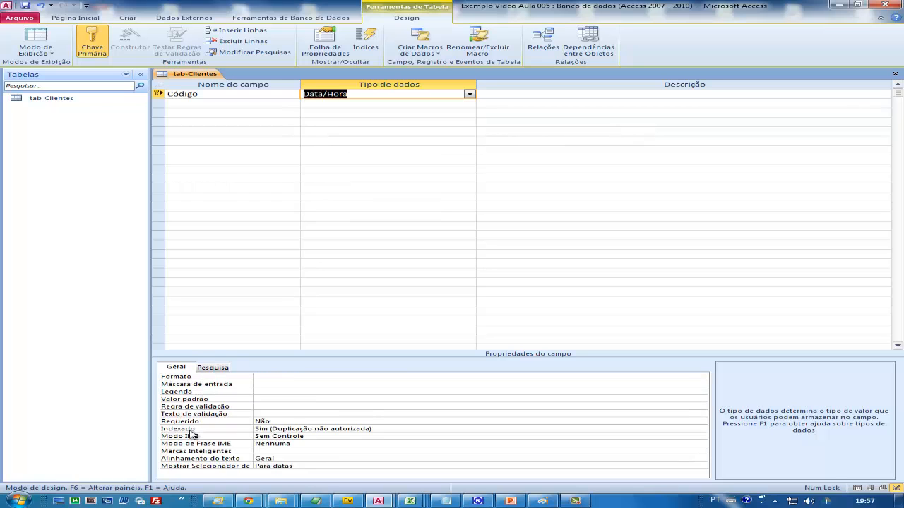
Try to change the Código field's data type to Memorando, declining the removal of the primary key.
{"action": "left_click", "coordinate": [469, 94]}
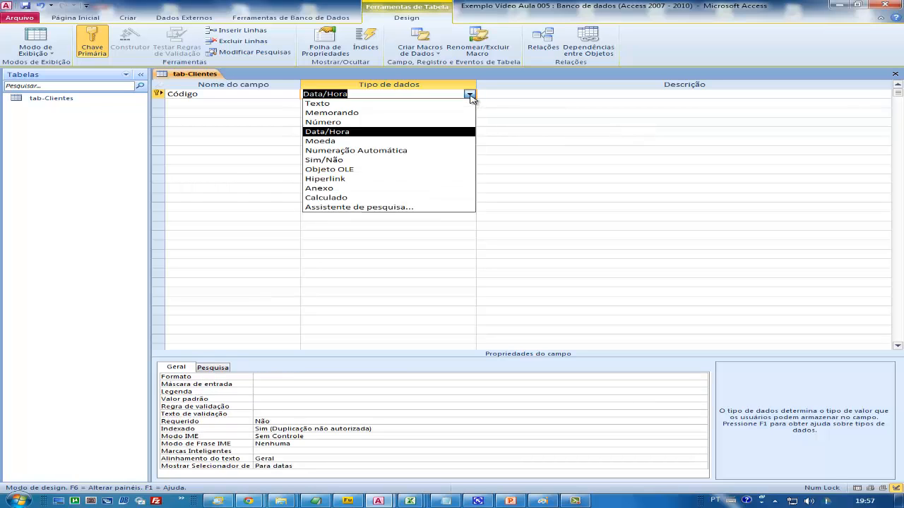
{"action": "left_click", "coordinate": [363, 115]}
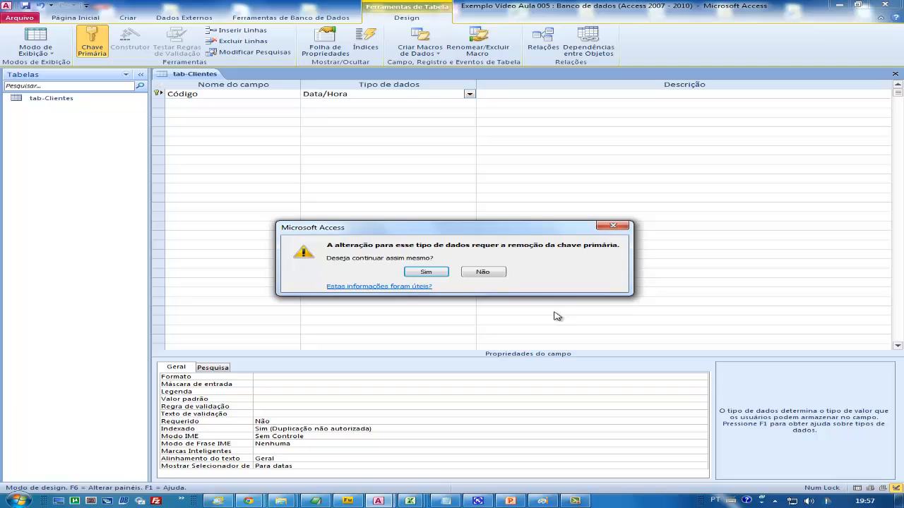
{"action": "left_click", "coordinate": [483, 271]}
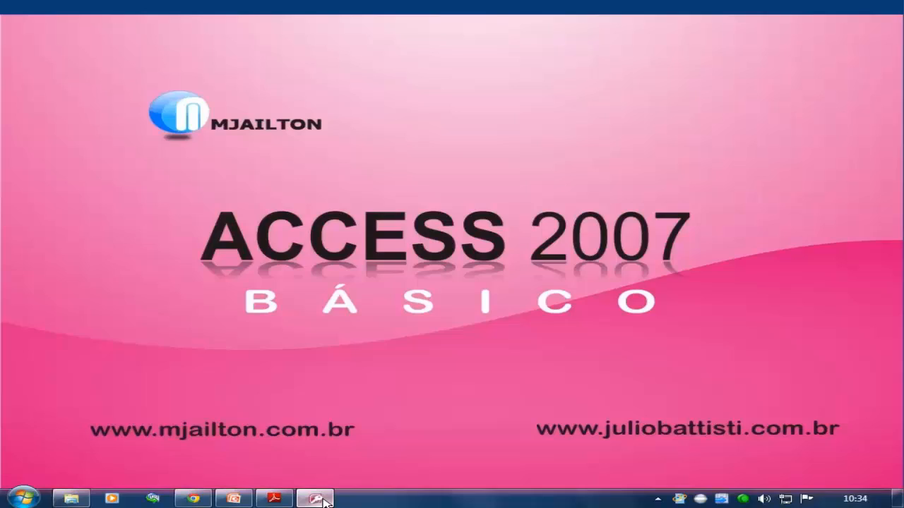
Switch to the teste database in Access 2007 and show Tabela1 in Design view.
{"action": "left_click", "coordinate": [323, 499]}
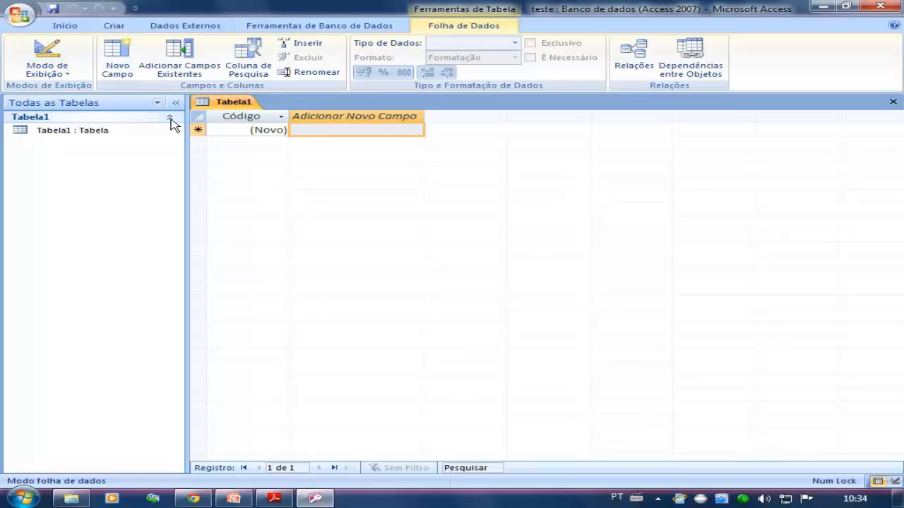
{"action": "left_click", "coordinate": [67, 74]}
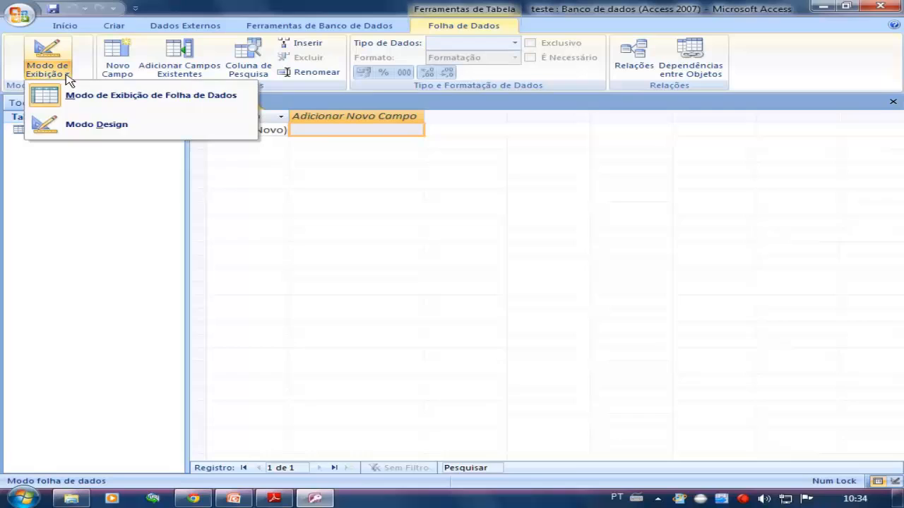
{"action": "left_click", "coordinate": [95, 131]}
{"action": "left_click", "coordinate": [440, 198]}
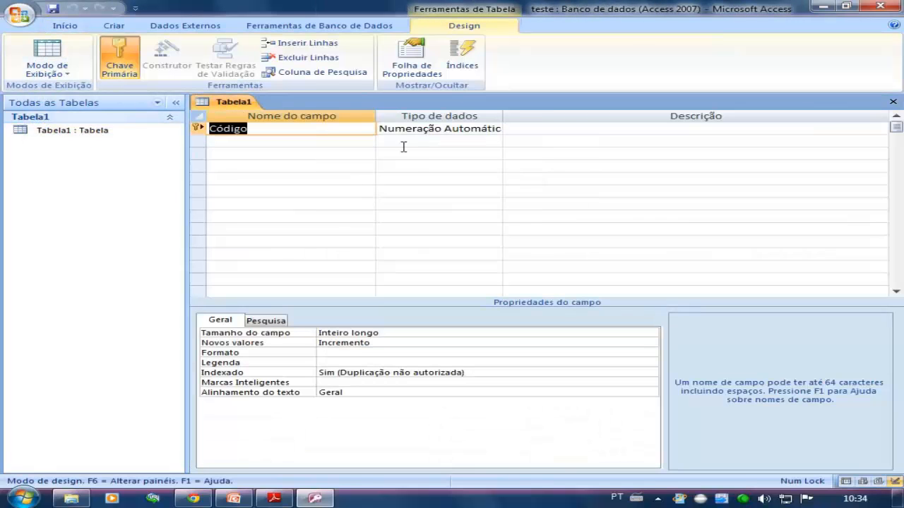
Set the data type of Tabela1's Código field to Texto and minimize the Access window.
{"action": "left_click", "coordinate": [425, 130]}
{"action": "left_click", "coordinate": [495, 130]}
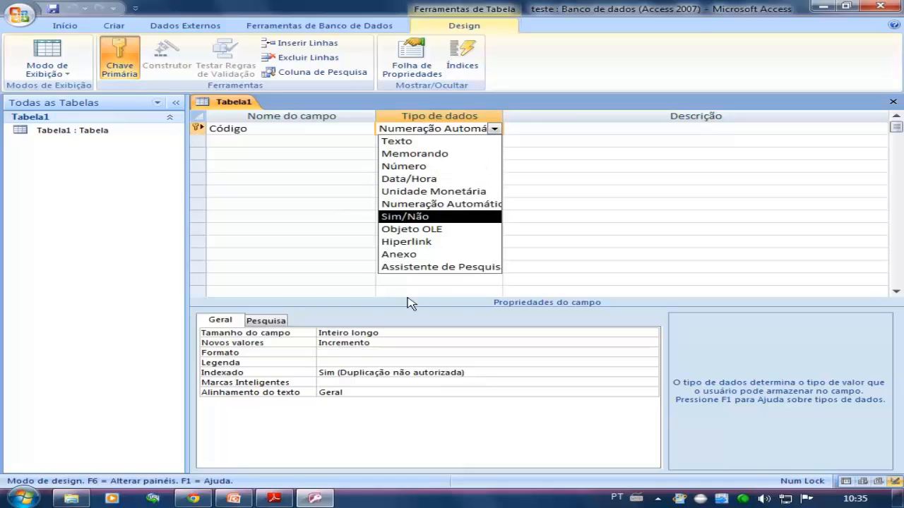
{"action": "left_click", "coordinate": [420, 142]}
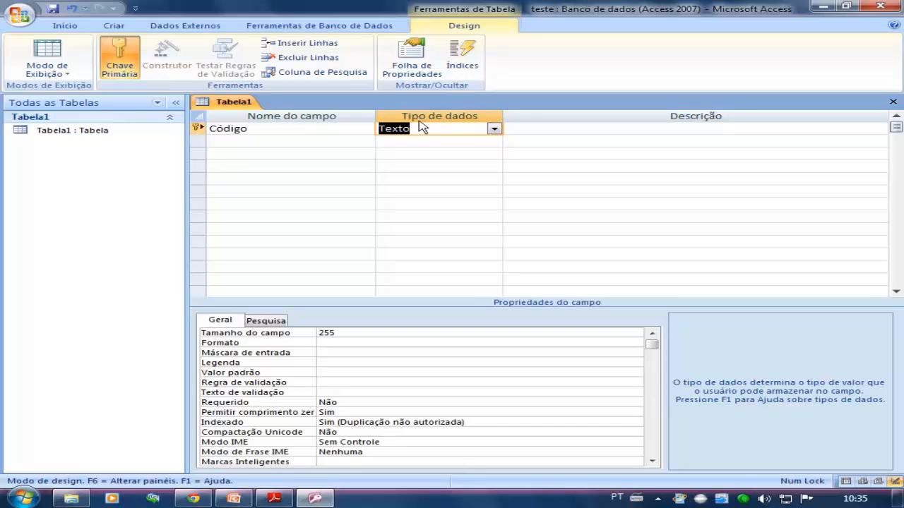
{"action": "left_click", "coordinate": [824, 7]}
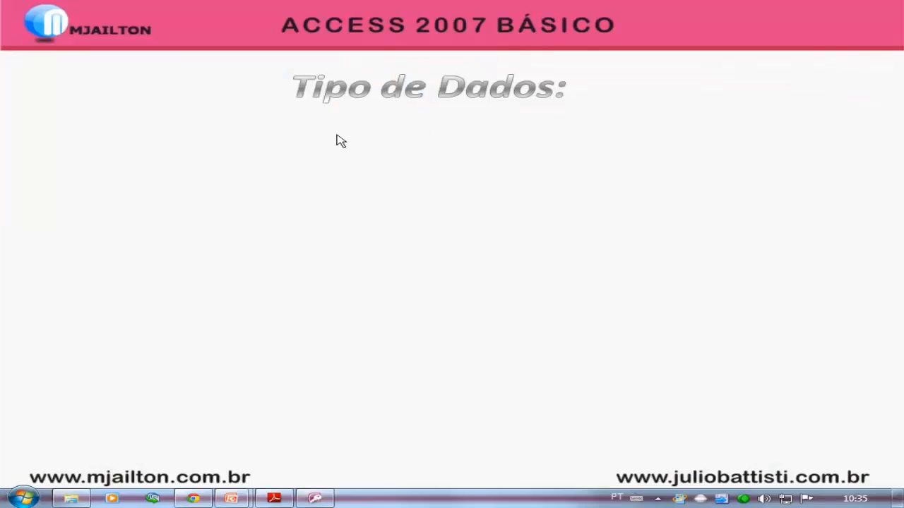
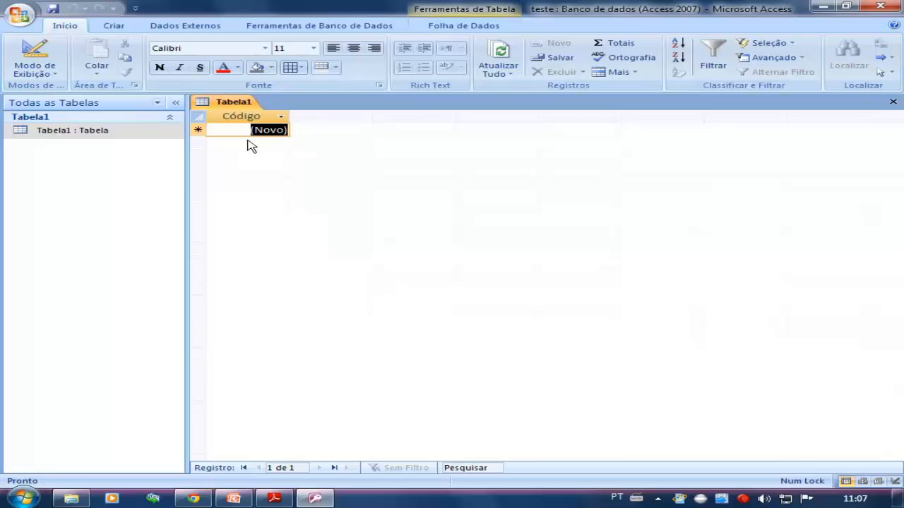
Add a field named descricao with data type Texto to Tabela1 in Design view and save the table.
{"action": "double_click", "coordinate": [53, 132]}
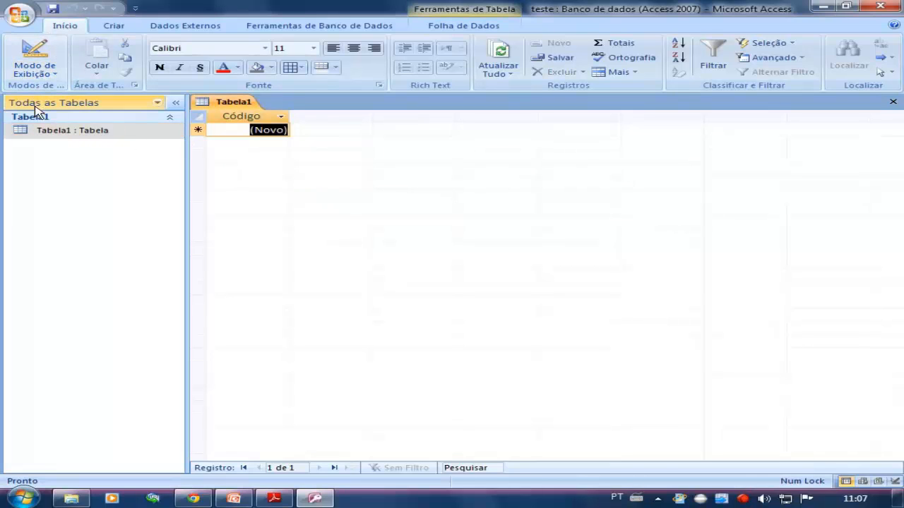
{"action": "left_click", "coordinate": [20, 57]}
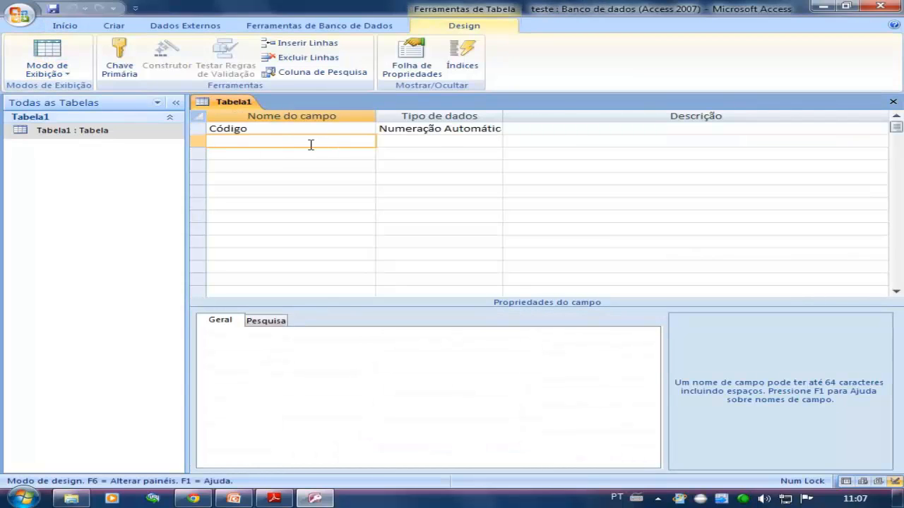
{"action": "type", "text": "descricao"}
{"action": "left_click", "coordinate": [393, 141]}
{"action": "left_click", "coordinate": [359, 155]}
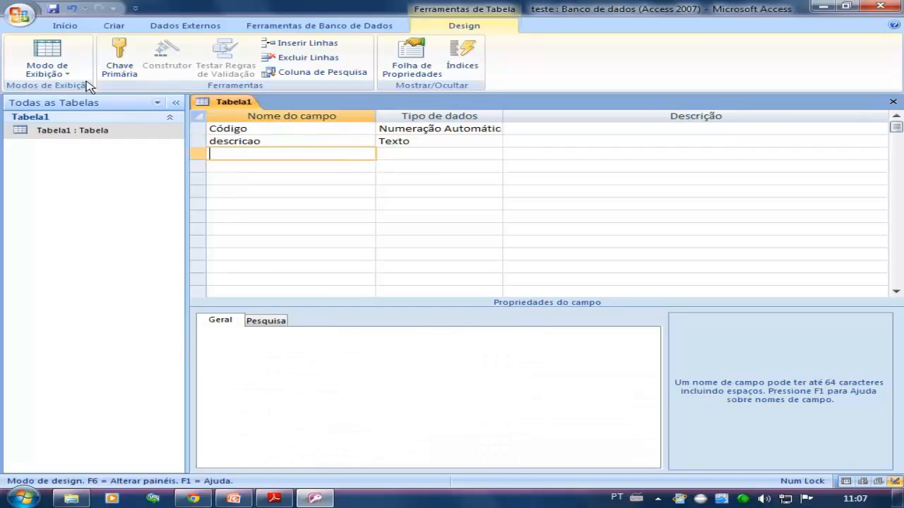
{"action": "left_click", "coordinate": [53, 8]}
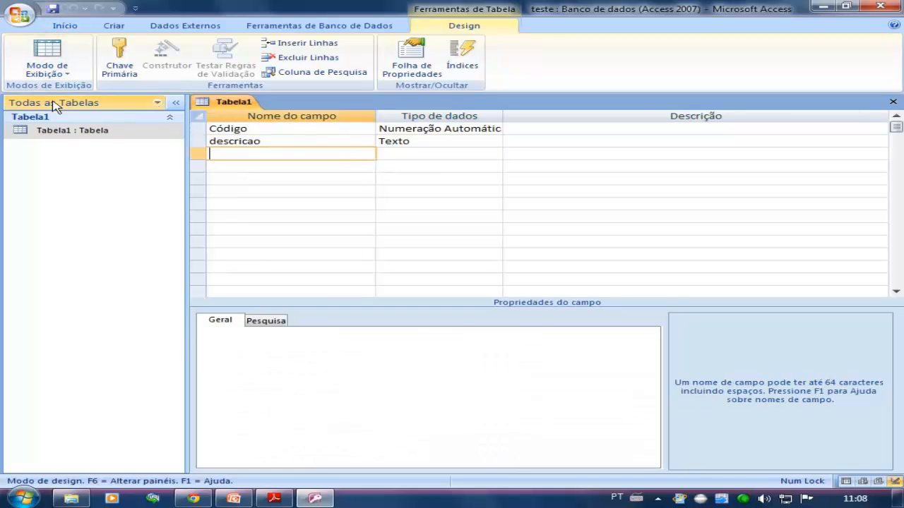
Enter two records in Tabela1's datasheet with the descricao values valor 1 and valor 2.
{"action": "double_click", "coordinate": [44, 132]}
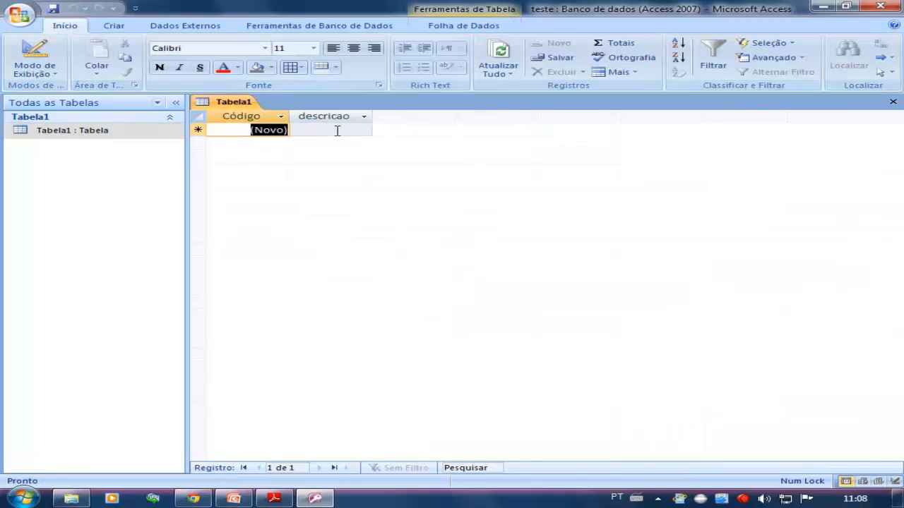
{"action": "left_click", "coordinate": [338, 131]}
{"action": "type", "text": "t"}
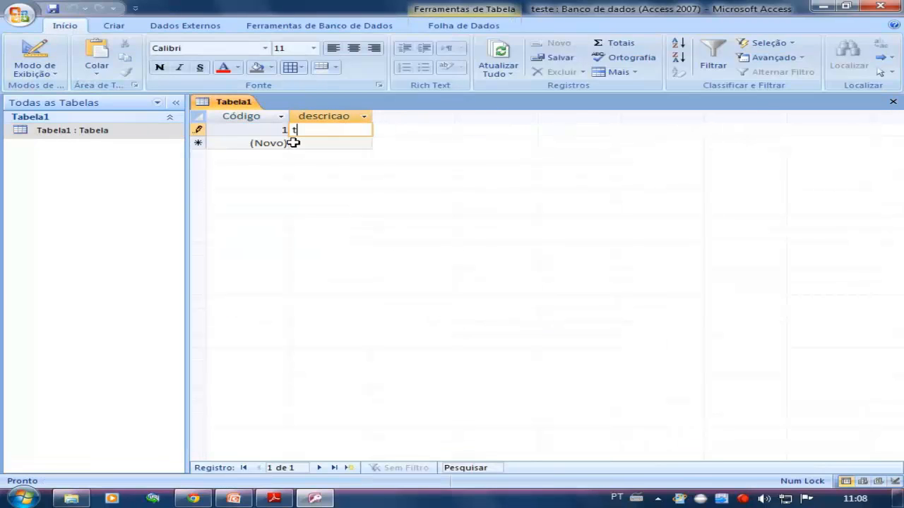
{"action": "type", "text": "este"}
{"action": "key", "text": "BackSpace"}
{"action": "key", "text": "BackSpace"}
{"action": "key", "text": "BackSpace"}
{"action": "key", "text": "BackSpace"}
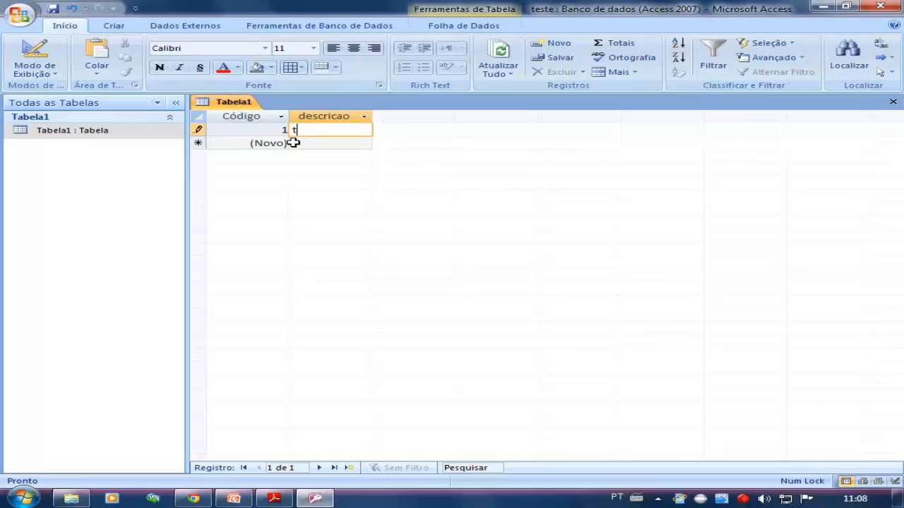
{"action": "type", "text": "valor 1"}
{"action": "key", "text": "Tab"}
{"action": "key", "text": "Tab"}
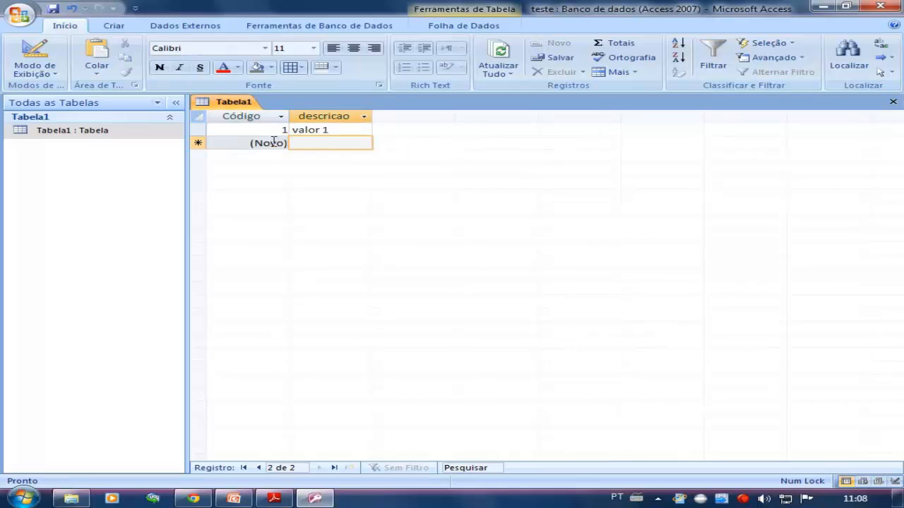
{"action": "type", "text": "valor"}
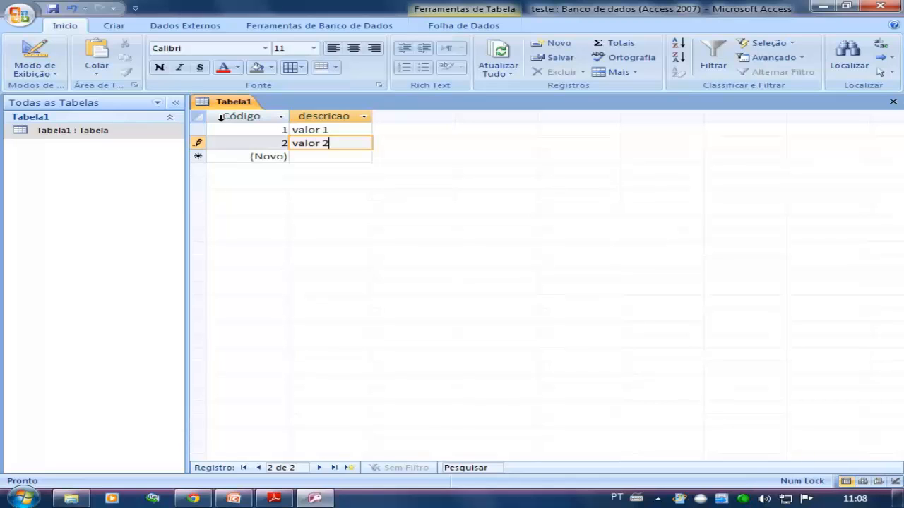
Complete the valor 2 record in Tabela1's datasheet and add four records with descricao values valor 3, valor 4, valor 5 and valor 6.
{"action": "type", "text": " 2"}
{"action": "key", "text": "Tab"}
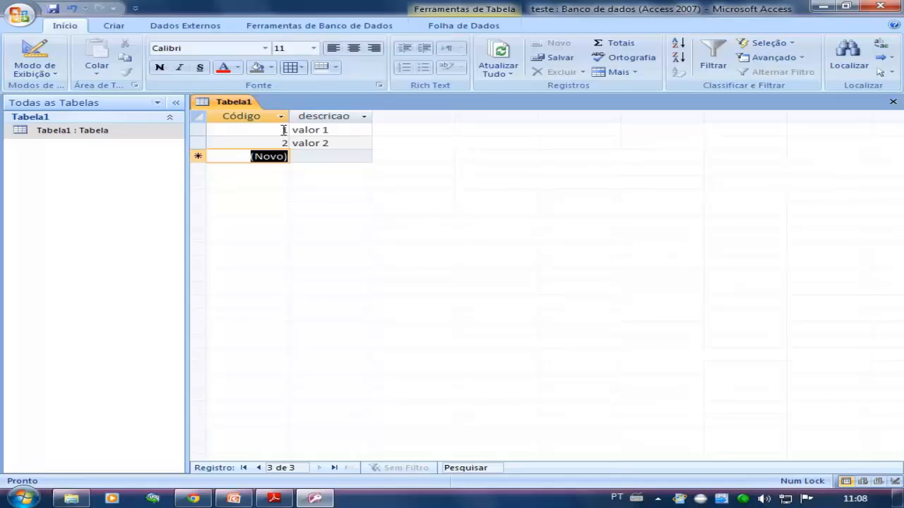
{"action": "left_click", "coordinate": [305, 158]}
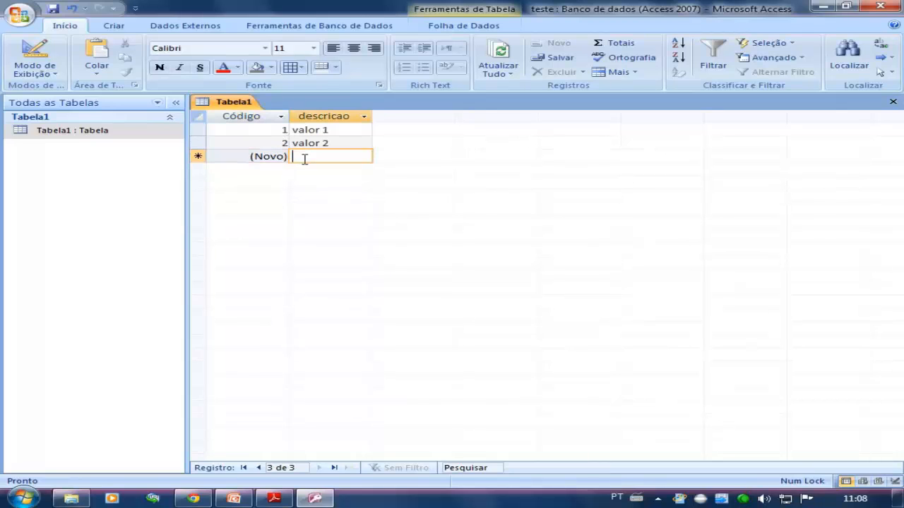
{"action": "type", "text": "valor 3"}
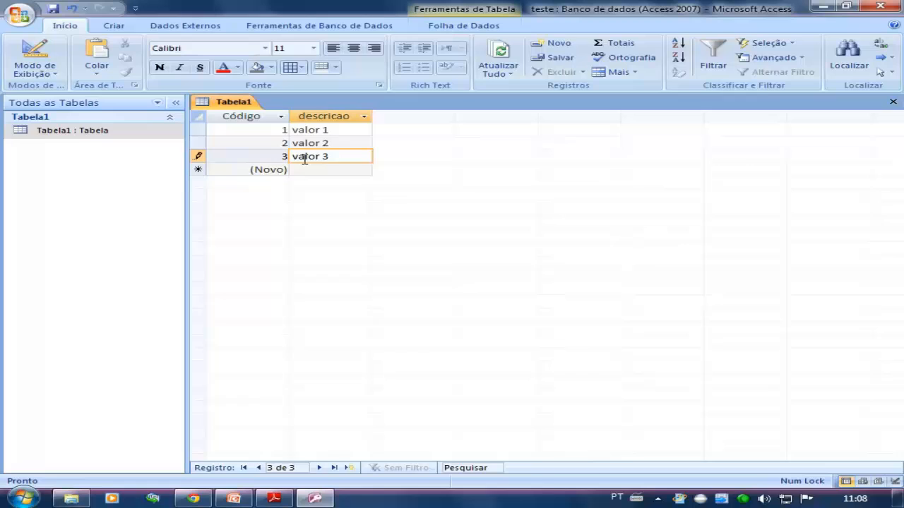
{"action": "key", "text": "Down"}
{"action": "type", "text": "v"}
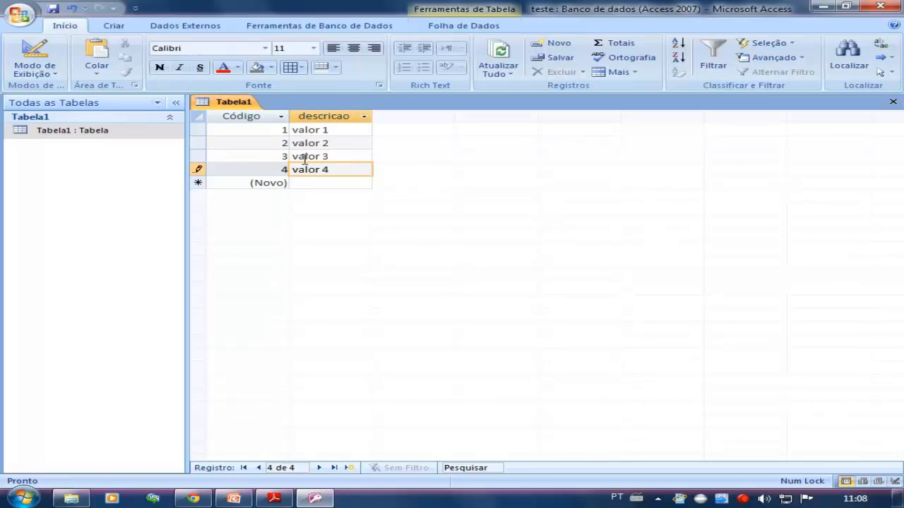
{"action": "key", "text": "Down"}
{"action": "type", "text": "valor"}
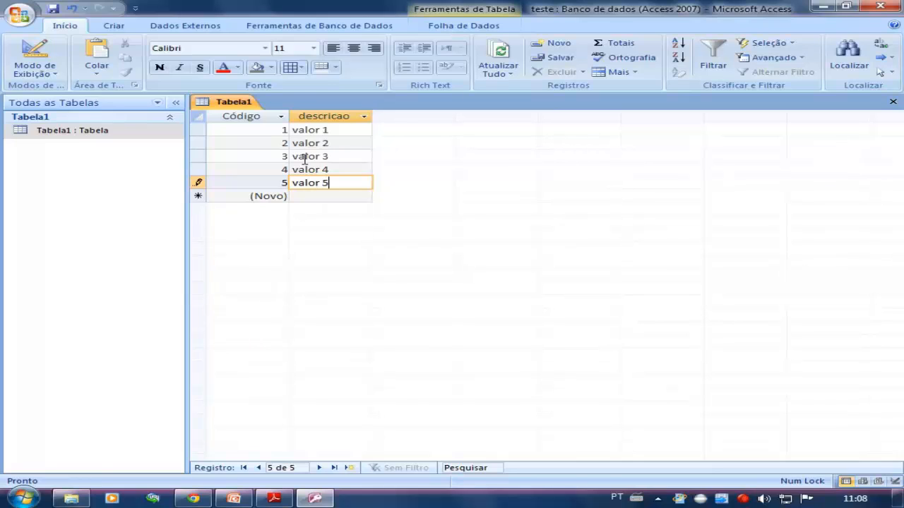
{"action": "key", "text": "Down"}
{"action": "type", "text": "valor"}
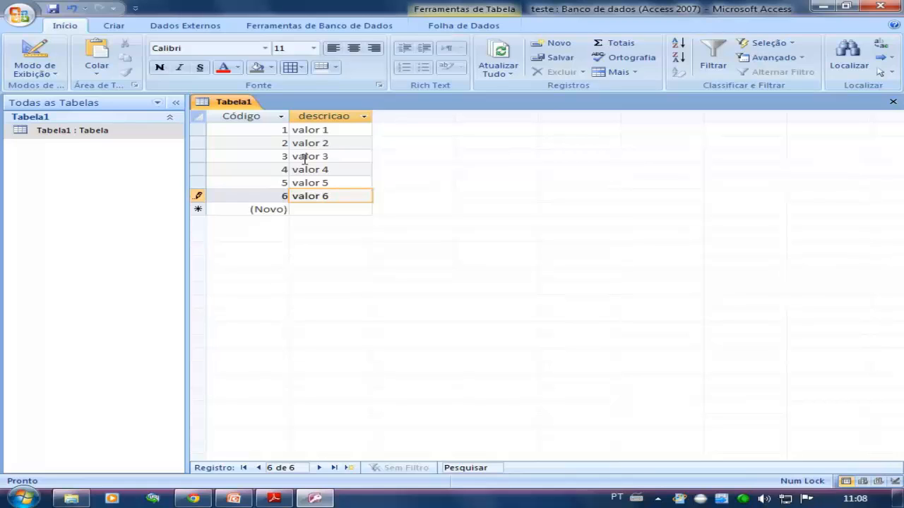
{"action": "key", "text": "Down"}
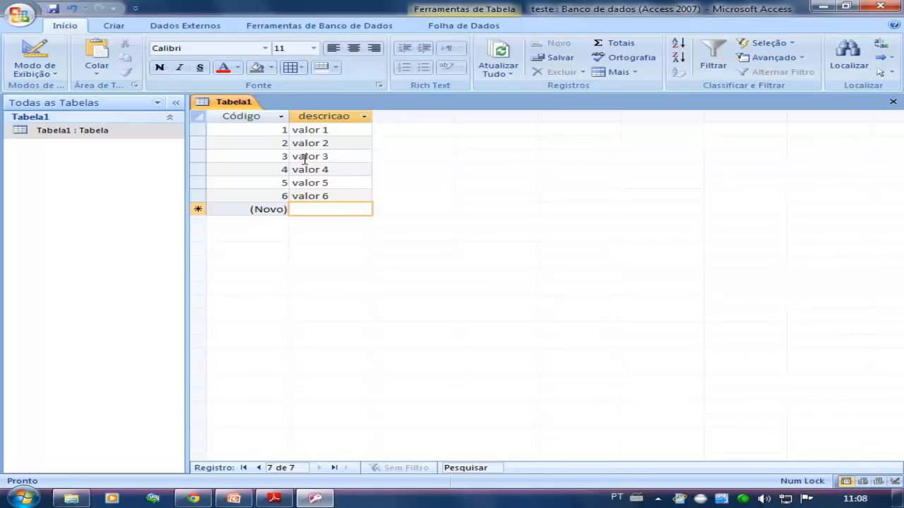
Select the valor 6, valor 2 and valor 5 records in turn to examine the current record number.
{"action": "left_click", "coordinate": [328, 197]}
{"action": "left_click", "coordinate": [274, 468]}
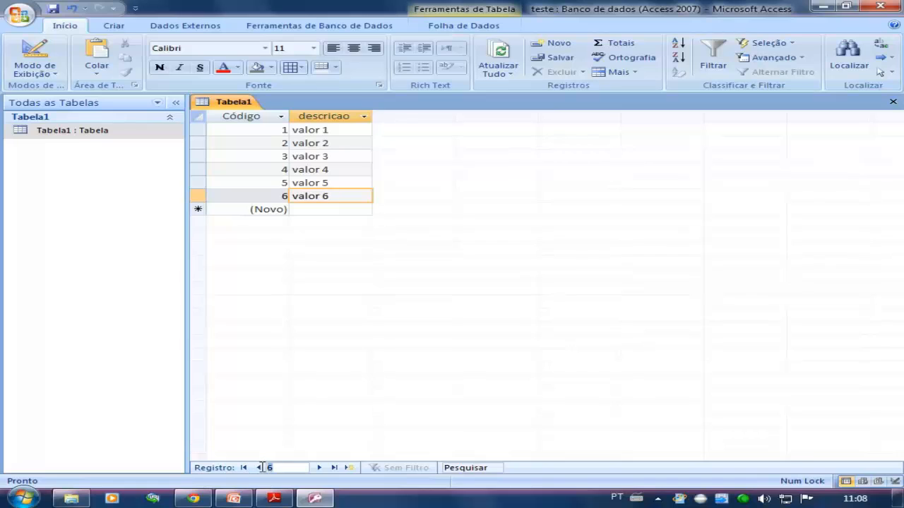
{"action": "left_click", "coordinate": [291, 422]}
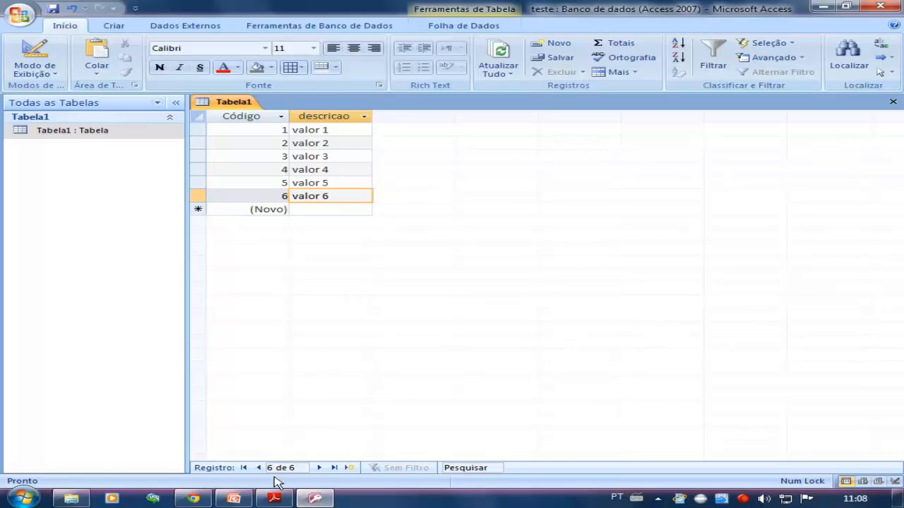
{"action": "left_click", "coordinate": [344, 145]}
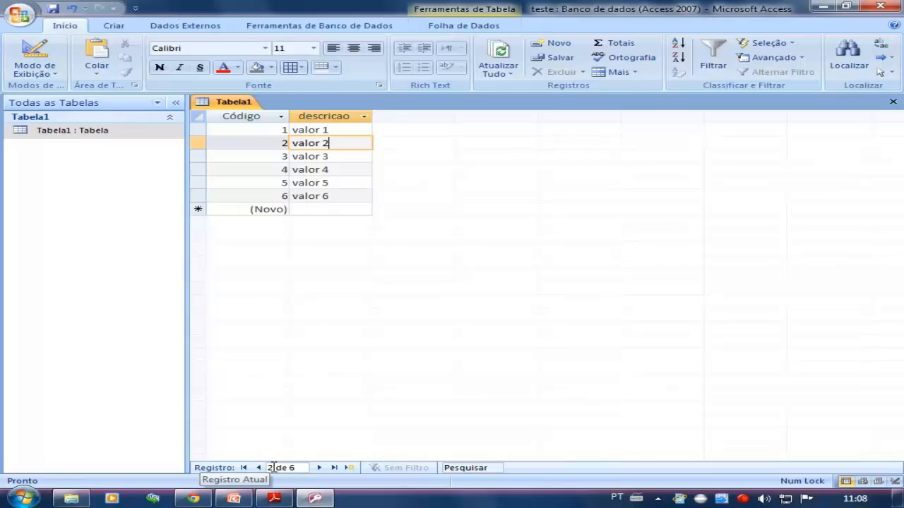
{"action": "left_click", "coordinate": [346, 183]}
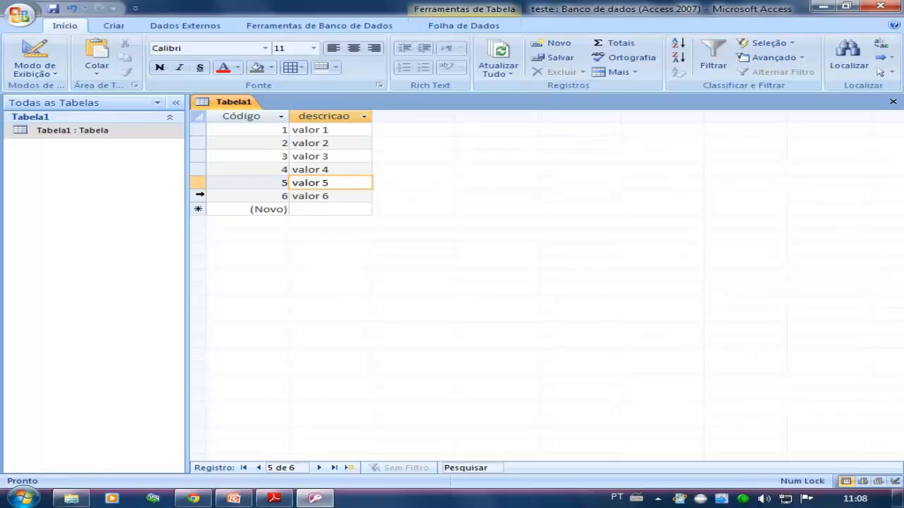
Delete the valor 6 record from Tabela1 and enter valor 6 again as a new record.
{"action": "left_click", "coordinate": [200, 194]}
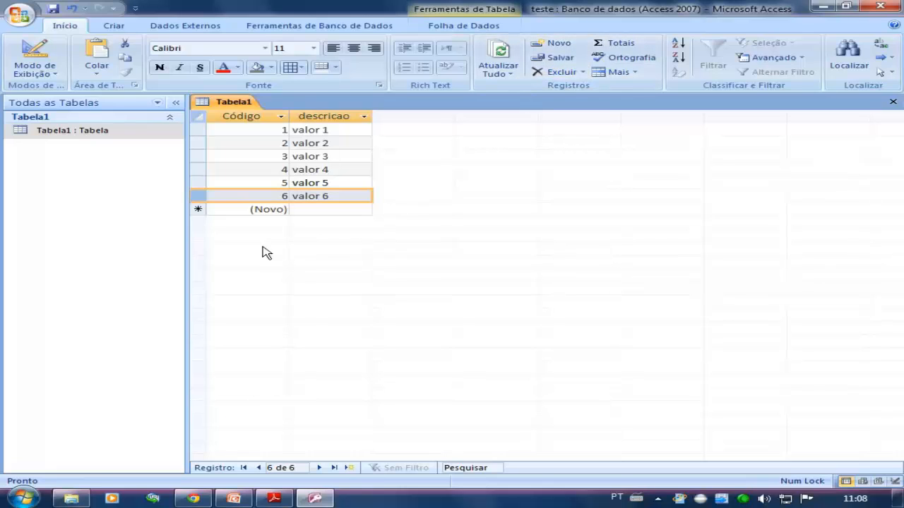
{"action": "key", "text": "Delete"}
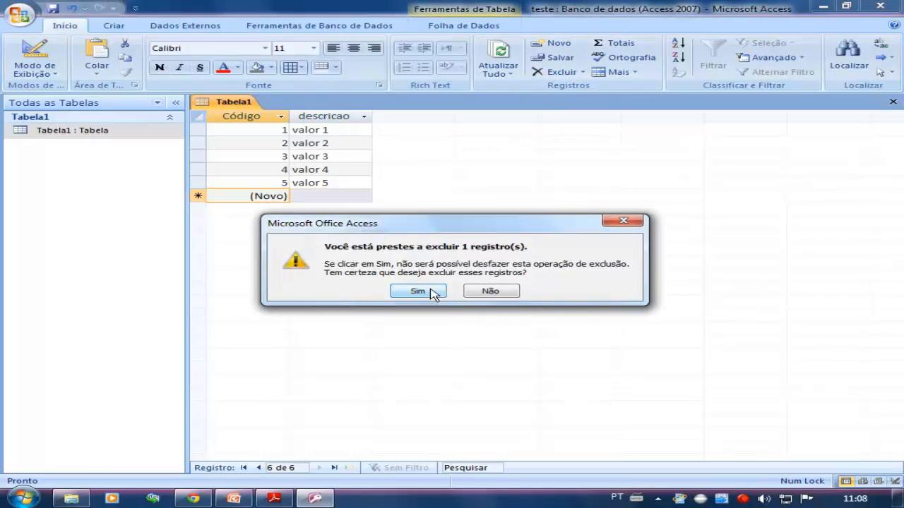
{"action": "left_click", "coordinate": [418, 290]}
{"action": "left_click", "coordinate": [353, 196]}
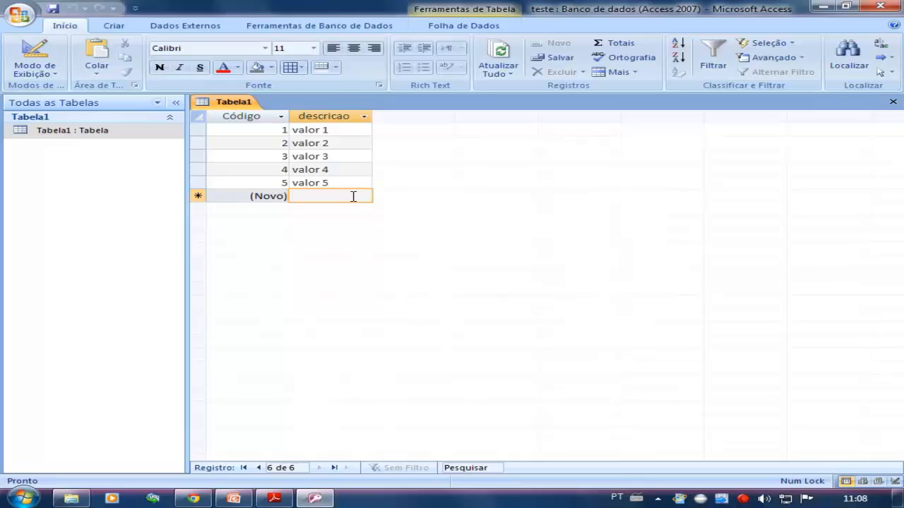
{"action": "type", "text": "v"}
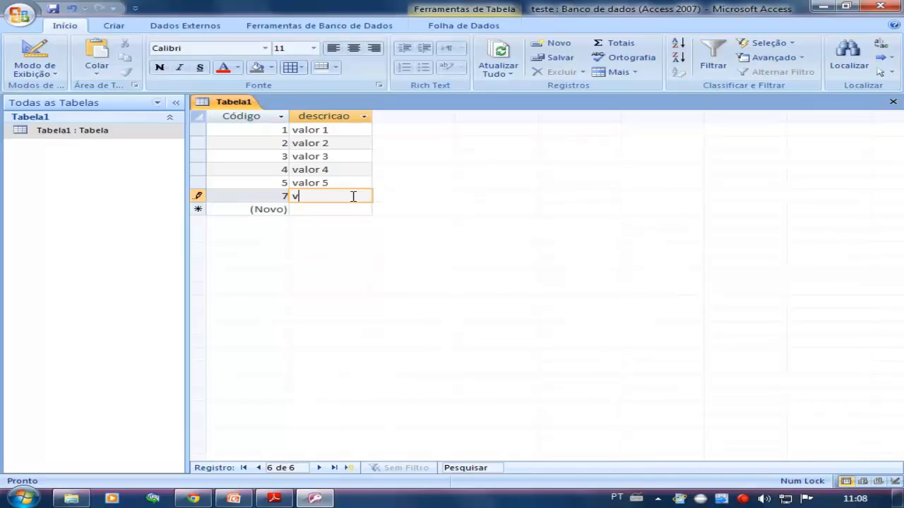
{"action": "type", "text": "alor 6"}
{"action": "left_click", "coordinate": [324, 209]}
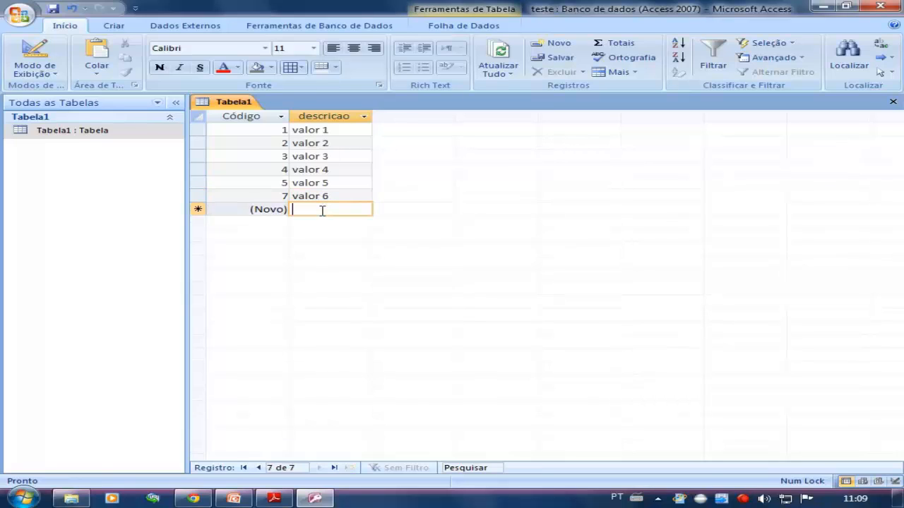
Delete the record with Código 7 and add another new record with the descricao value valor 6.
{"action": "left_click", "coordinate": [284, 195]}
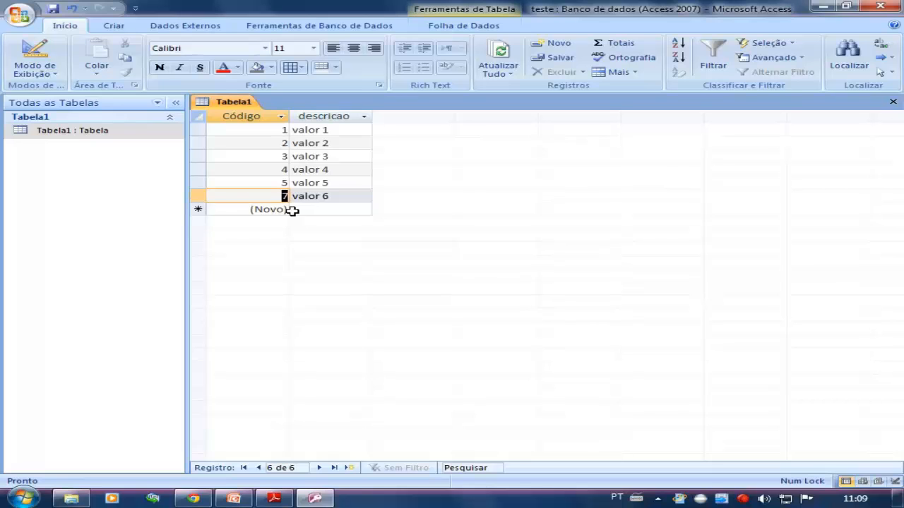
{"action": "left_click", "coordinate": [197, 195]}
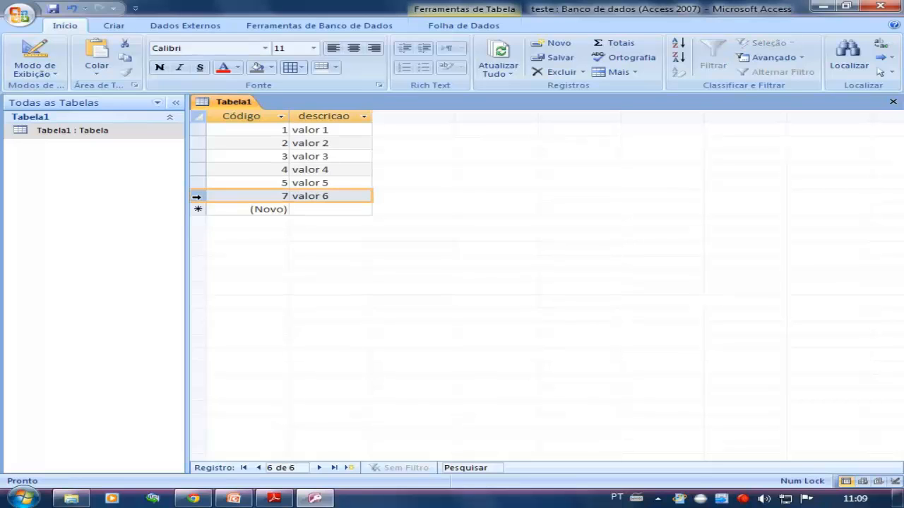
{"action": "key", "text": "Delete"}
{"action": "left_click", "coordinate": [416, 290]}
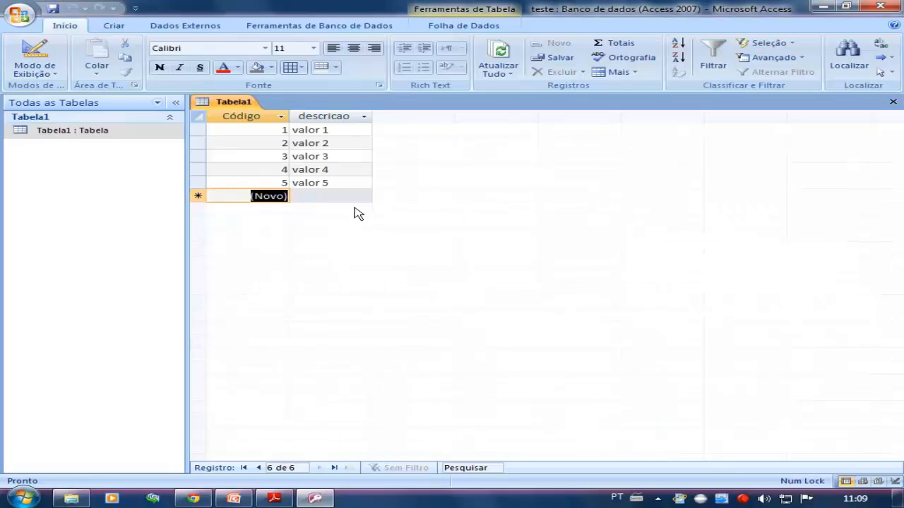
{"action": "left_click", "coordinate": [346, 195]}
{"action": "type", "text": "valor 6"}
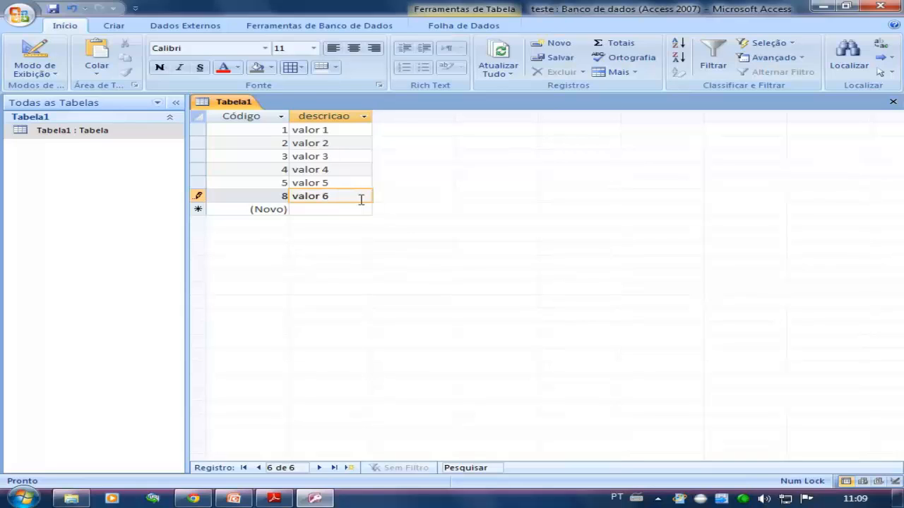
{"action": "left_click", "coordinate": [325, 209]}
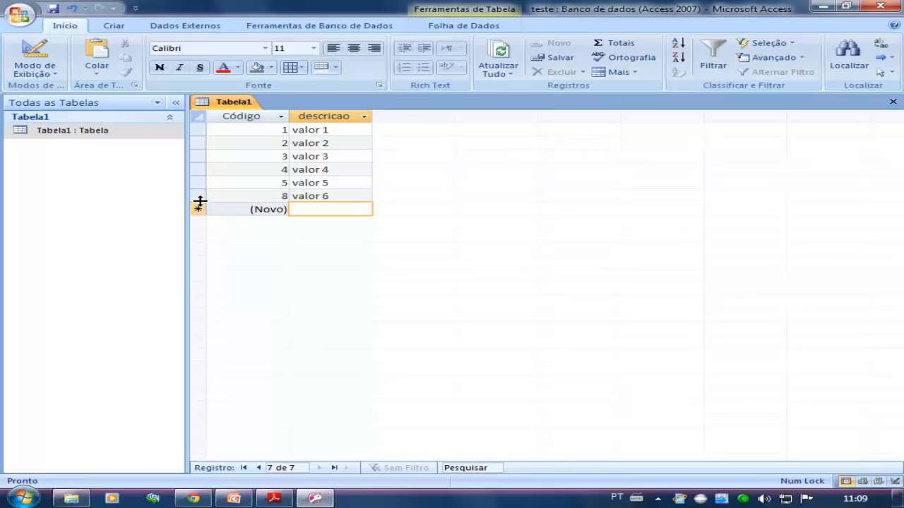
{"action": "left_click", "coordinate": [334, 186]}
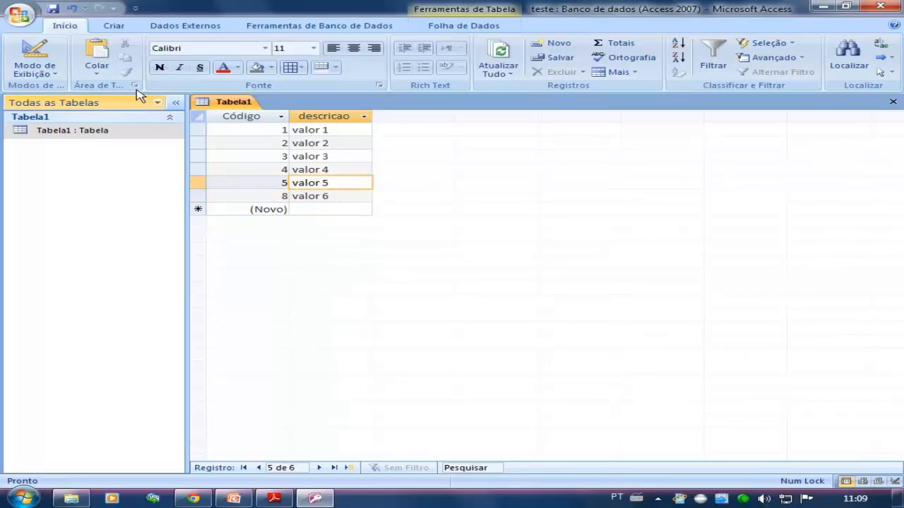
Show Tabela1 in Design view and rename the descricao field as descricao_texto.
{"action": "left_click", "coordinate": [78, 132]}
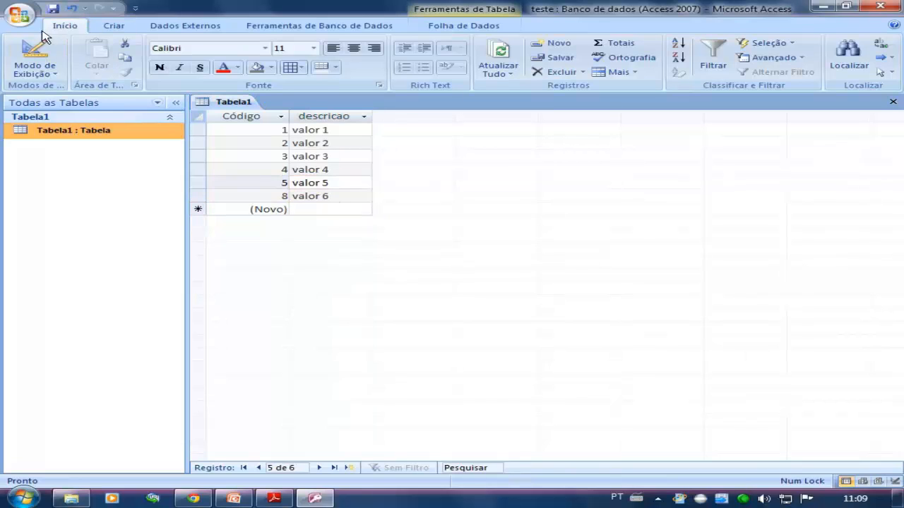
{"action": "left_click", "coordinate": [42, 33]}
{"action": "left_click", "coordinate": [410, 142]}
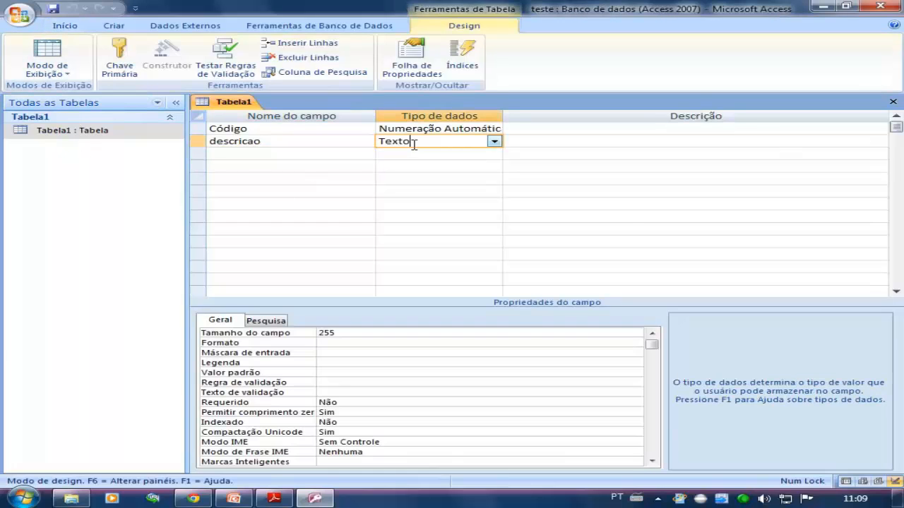
{"action": "left_click", "coordinate": [275, 143]}
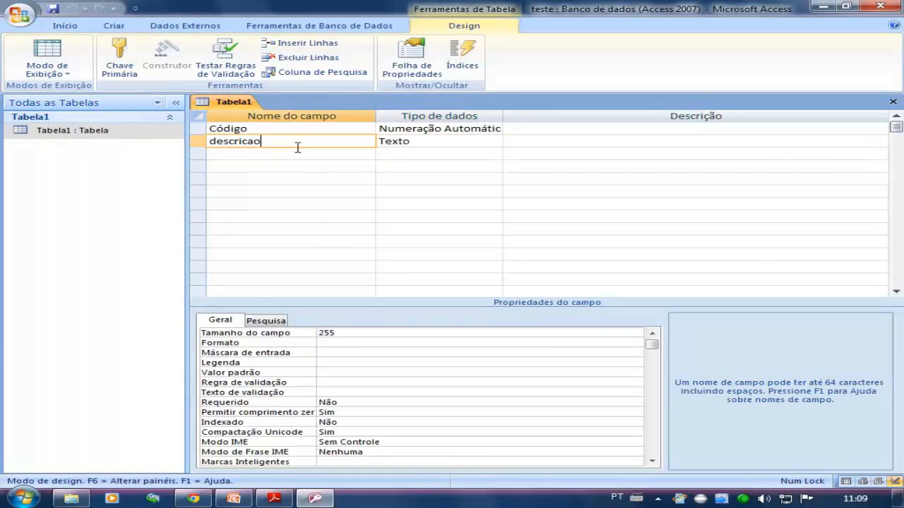
{"action": "type", "text": "_texto"}
{"action": "left_click", "coordinate": [290, 156]}
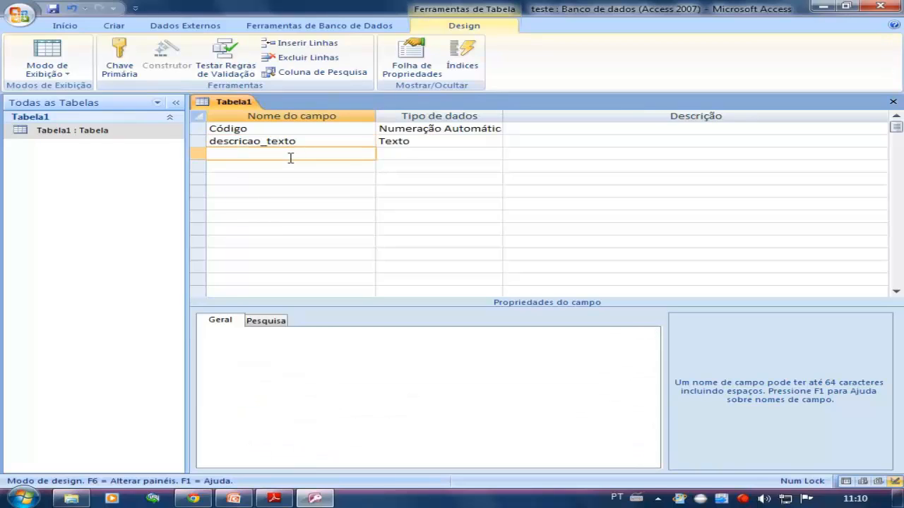
Add fields named Numero and data to Tabela1, and shorten the descricao_texto field name to texto.
{"action": "type", "text": "Numero"}
{"action": "left_click", "coordinate": [269, 140]}
{"action": "left_click_drag", "start_coordinate": [268, 141], "coordinate": [206, 141]}
{"action": "key", "text": "Delete"}
{"action": "left_click", "coordinate": [272, 159]}
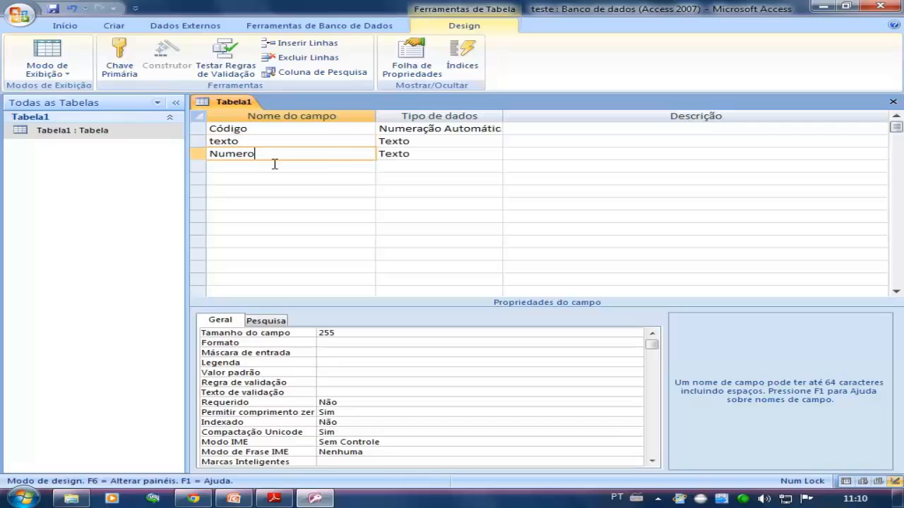
{"action": "left_click", "coordinate": [273, 166]}
{"action": "type", "text": "data"}
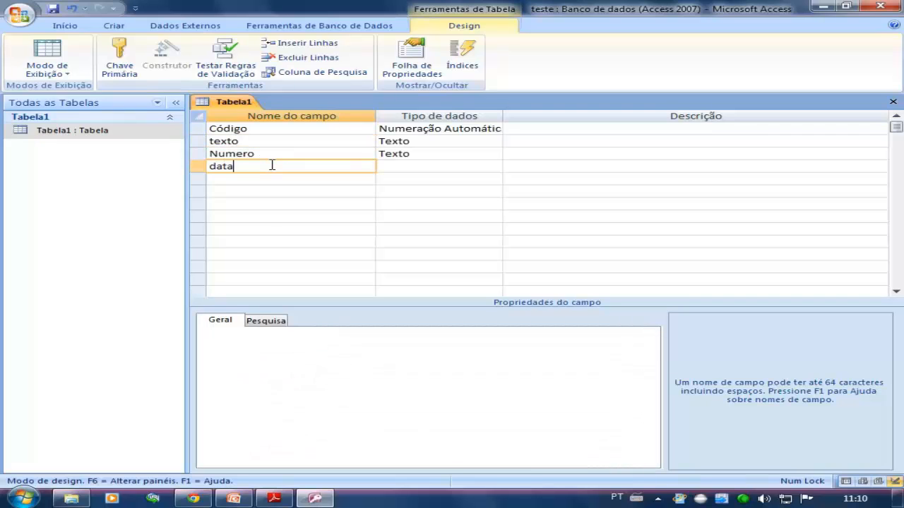
Set the data type of the Numero field to Número and of the data field to Data/Hora.
{"action": "left_click", "coordinate": [449, 143]}
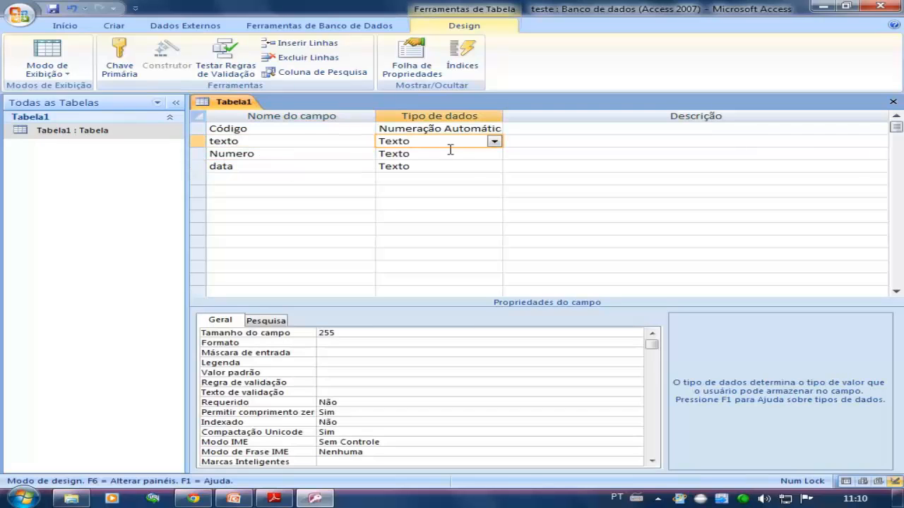
{"action": "left_click", "coordinate": [450, 152]}
{"action": "left_click", "coordinate": [495, 154]}
{"action": "left_click", "coordinate": [457, 191]}
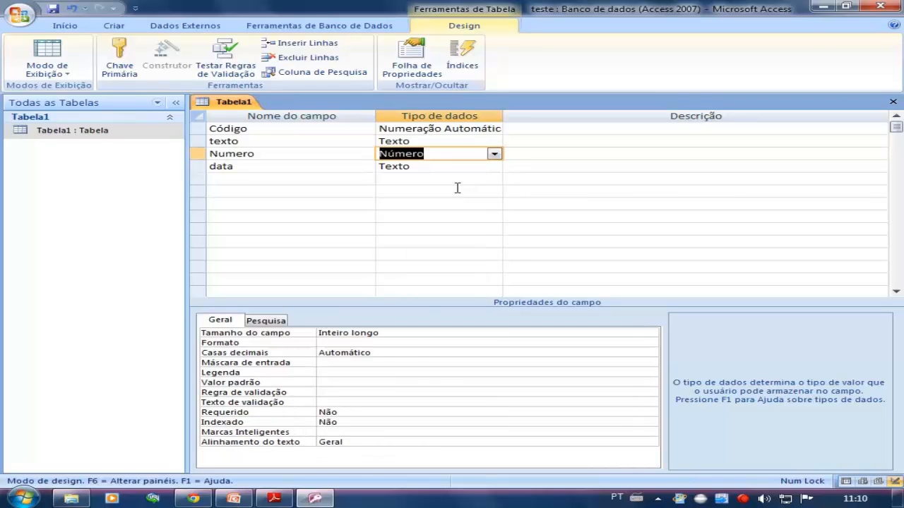
{"action": "left_click", "coordinate": [450, 167]}
{"action": "left_click", "coordinate": [504, 169]}
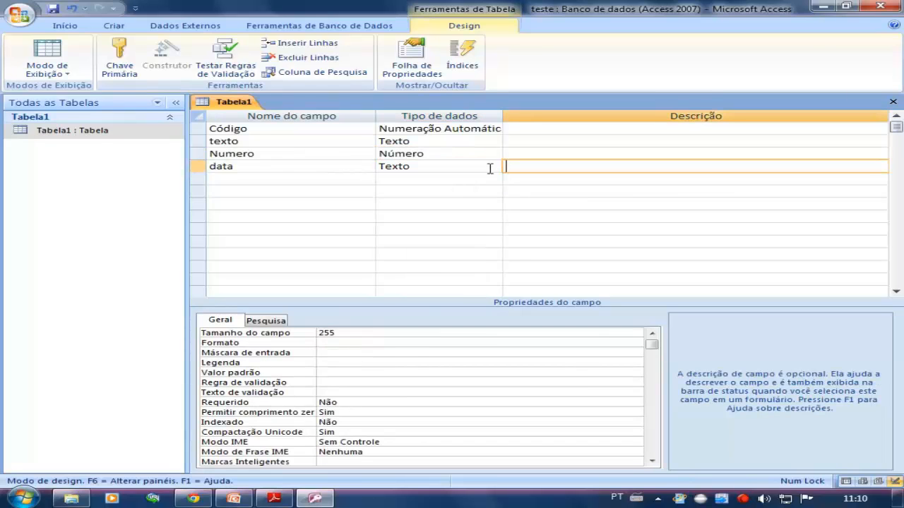
{"action": "left_click", "coordinate": [491, 168]}
{"action": "left_click", "coordinate": [448, 216]}
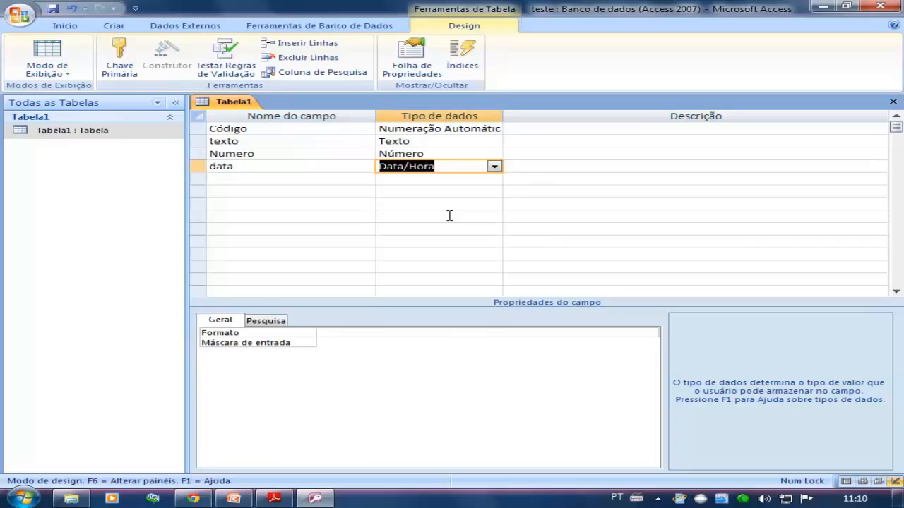
Save Tabela1's design and show the table in Datasheet view.
{"action": "left_click", "coordinate": [350, 167]}
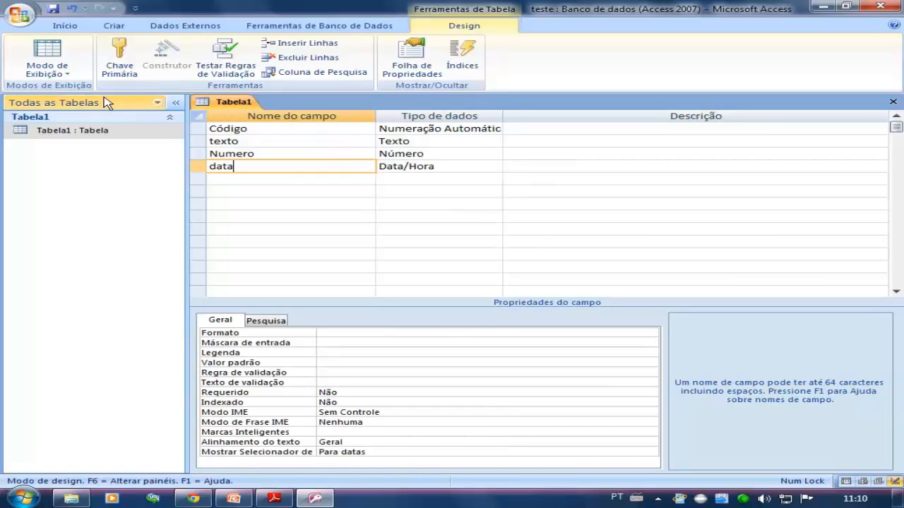
{"action": "left_click", "coordinate": [53, 9]}
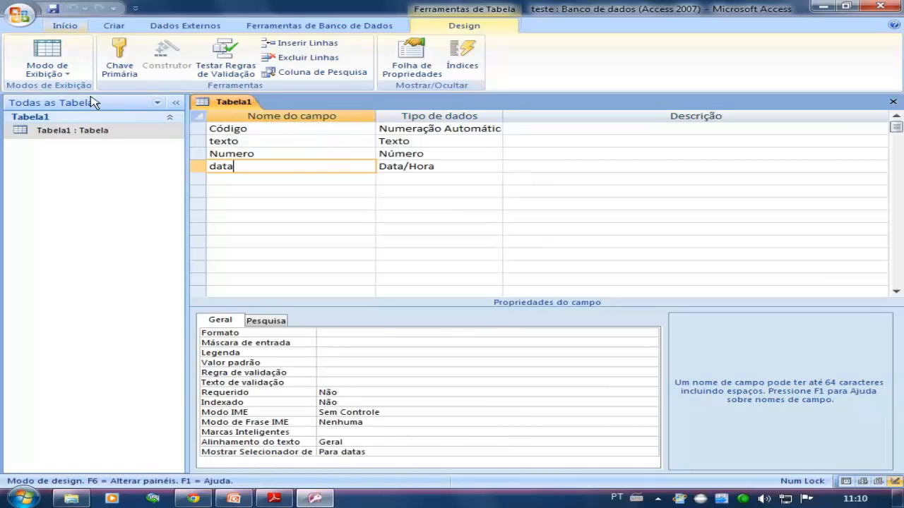
{"action": "double_click", "coordinate": [91, 137]}
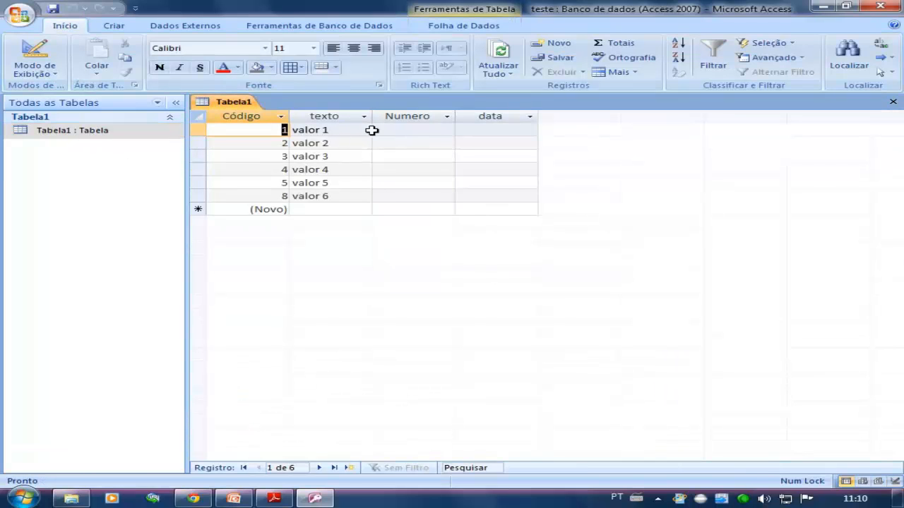
Try to enter the text rrtrt in the Numero field of the record with Código 1.
{"action": "left_click", "coordinate": [400, 129]}
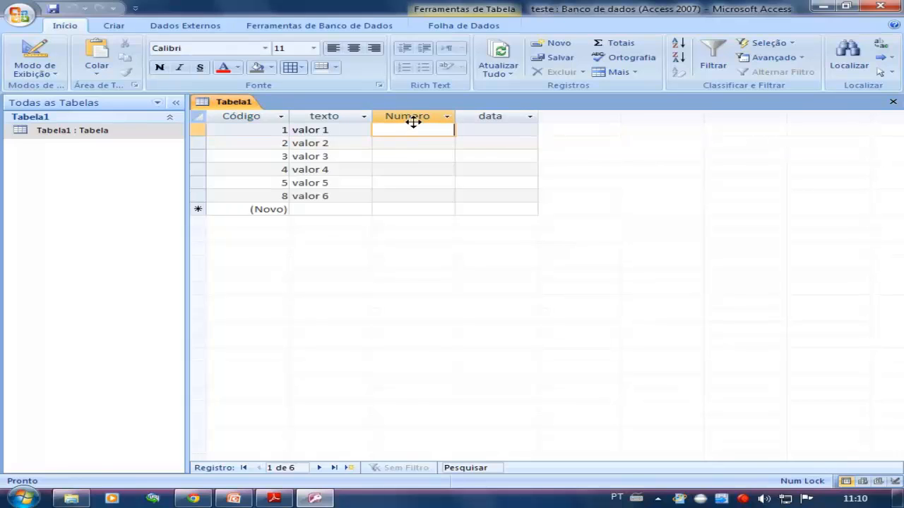
{"action": "type", "text": "rrtrt"}
{"action": "key", "text": "Return"}
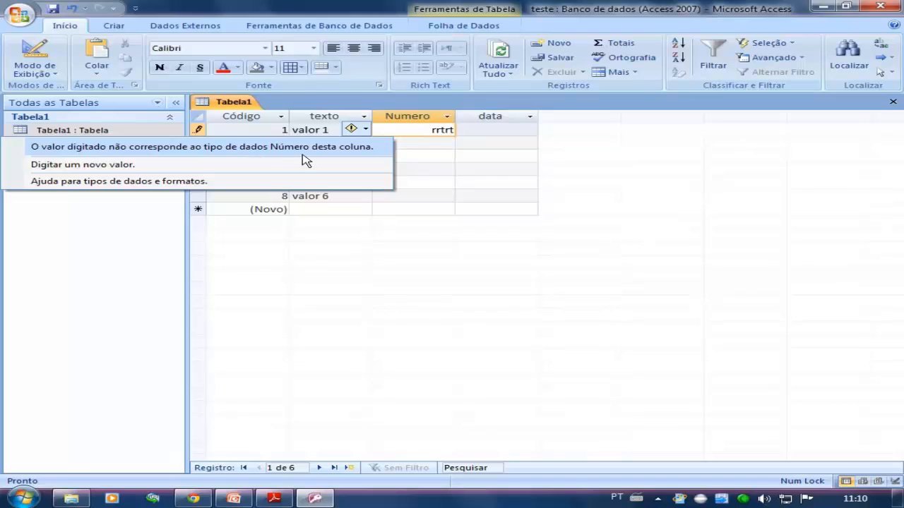
{"action": "left_click", "coordinate": [136, 169]}
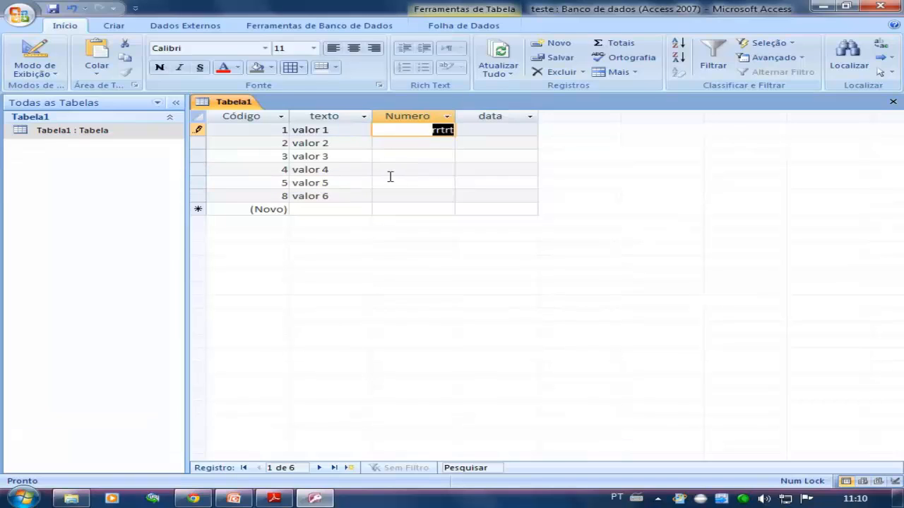
{"action": "left_click", "coordinate": [393, 154]}
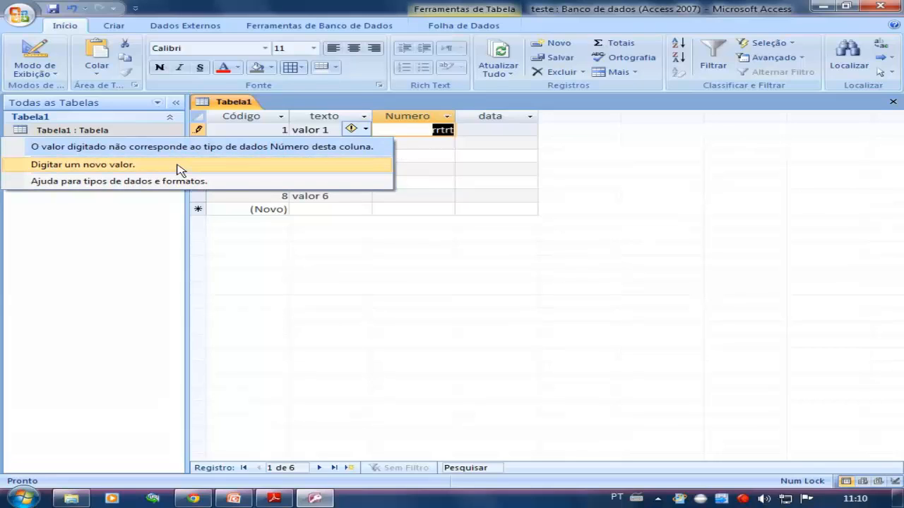
Replace the rejected text in the first record's Numero field with 10.
{"action": "left_click", "coordinate": [233, 169]}
{"action": "key", "text": "Delete"}
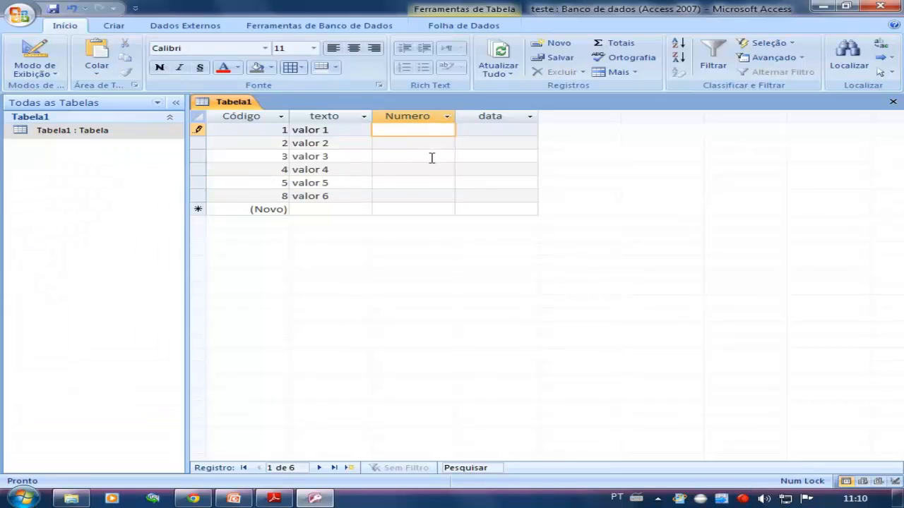
{"action": "left_click", "coordinate": [425, 145]}
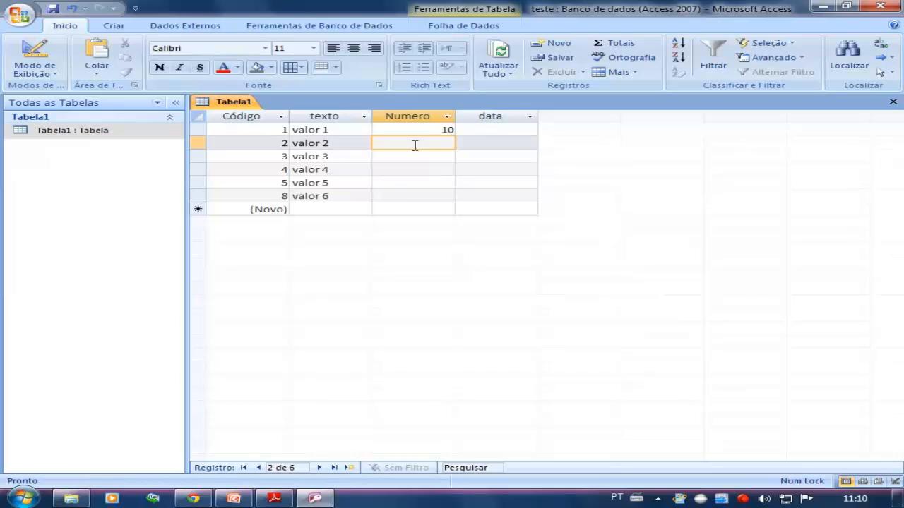
Clear the texto values of the records with Código 4, 5 and 8.
{"action": "left_click_drag", "start_coordinate": [336, 194], "coordinate": [292, 169]}
{"action": "key", "text": "Delete"}
{"action": "key", "text": "Delete"}
{"action": "key", "text": "Delete"}
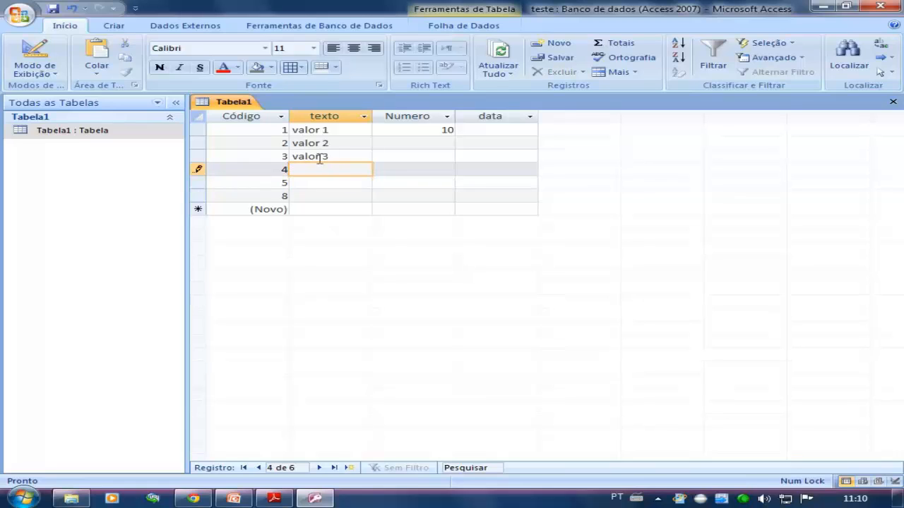
Enter 10 yy $$$ 777 b& in the texto field of the record with Código 4 and widen the texto column to fit it.
{"action": "left_click", "coordinate": [325, 182]}
{"action": "left_click", "coordinate": [317, 168]}
{"action": "type", "text": "10"}
{"action": "left_click", "coordinate": [328, 185]}
{"action": "left_click", "coordinate": [329, 171]}
{"action": "type", "text": "yy $$$ 777"}
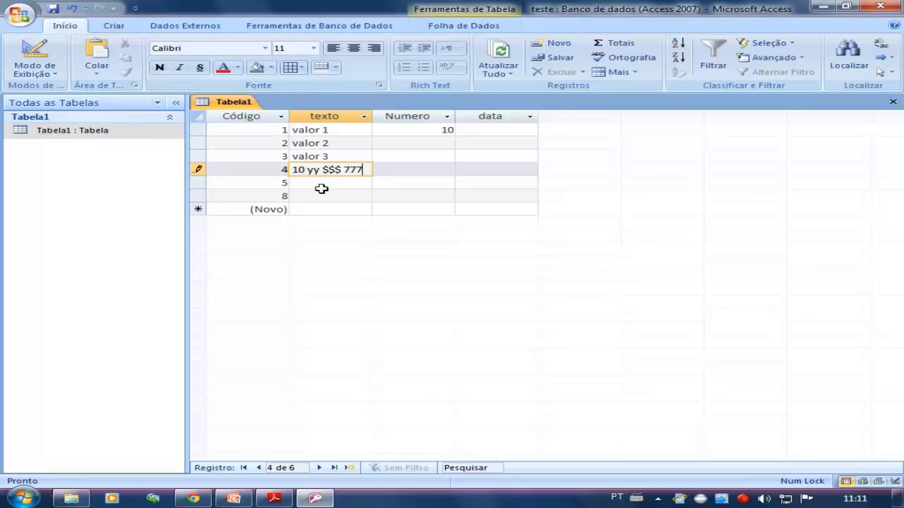
{"action": "type", "text": " b"}
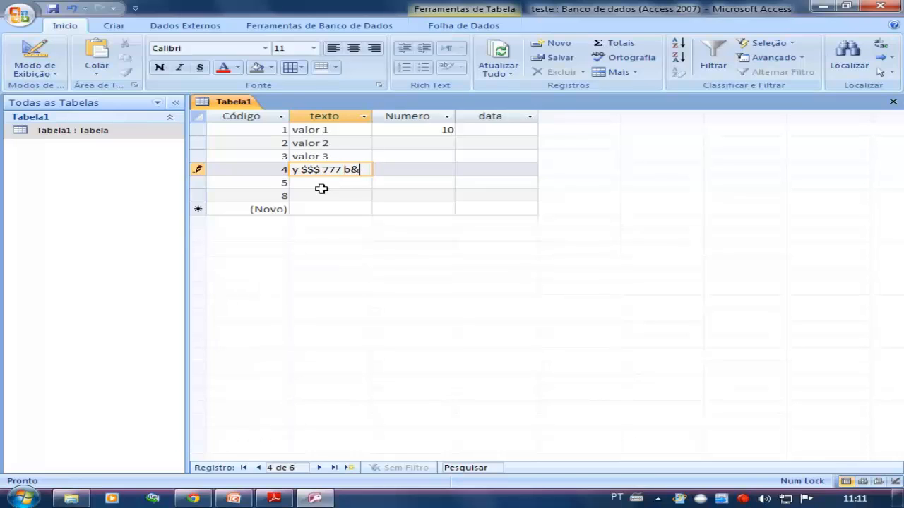
{"action": "type", "text": "&"}
{"action": "left_click", "coordinate": [359, 182]}
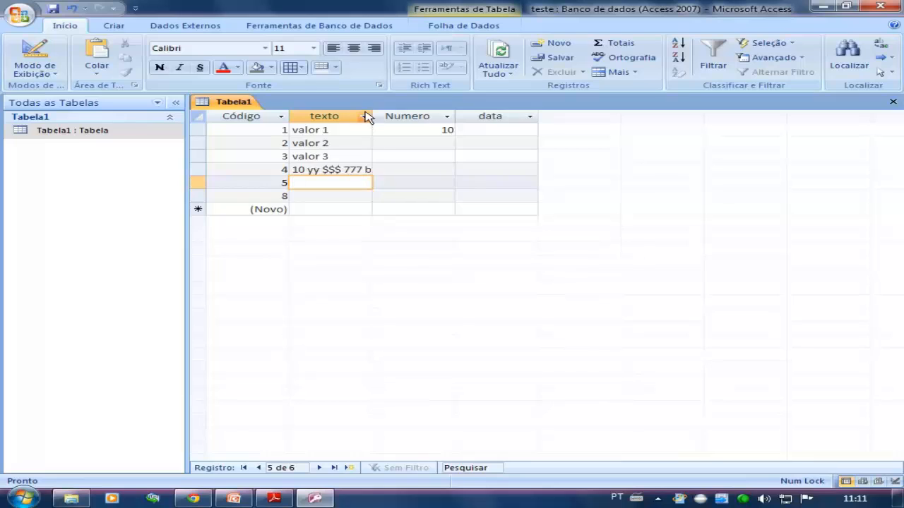
{"action": "left_click_drag", "start_coordinate": [372, 116], "coordinate": [462, 122]}
Try to enter only the number 10 in the first record's data field.
{"action": "left_click", "coordinate": [556, 130]}
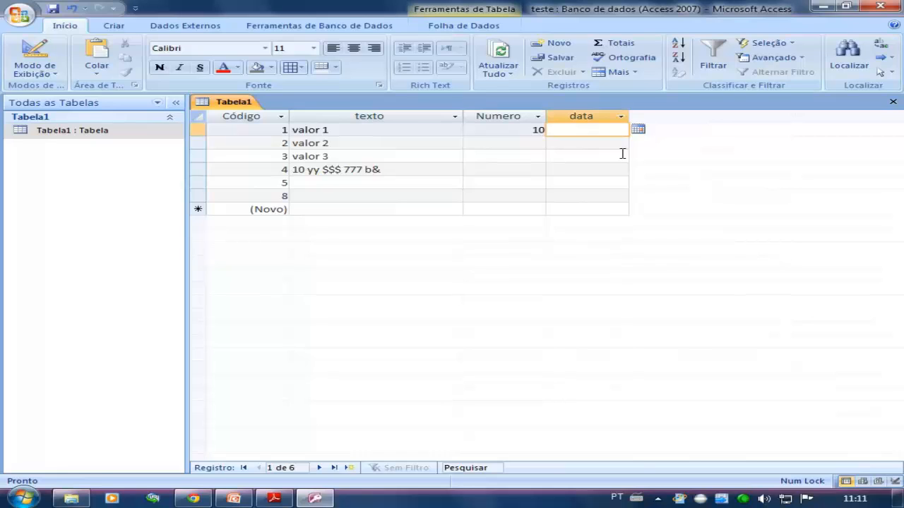
{"action": "type", "text": "10"}
{"action": "key", "text": "Return"}
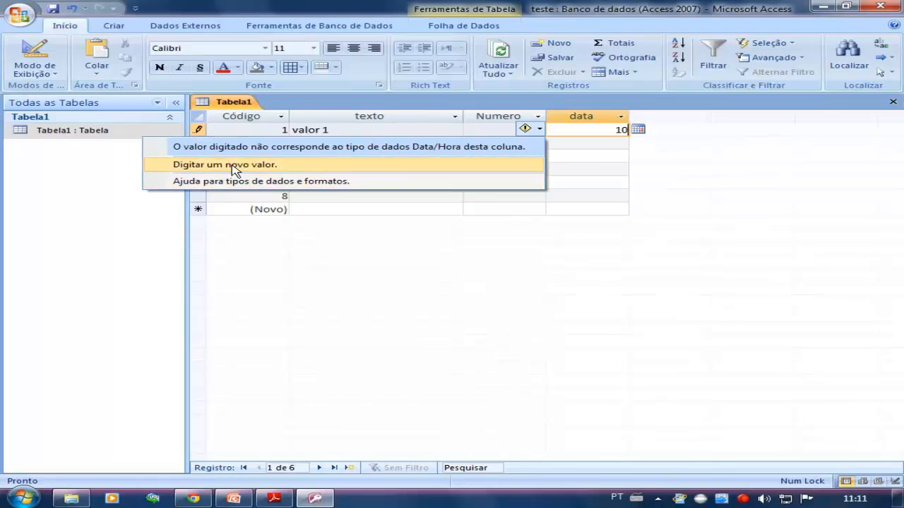
Set the first record's data field to the full date 10/12/2011.
{"action": "left_click", "coordinate": [205, 164]}
{"action": "type", "text": "/"}
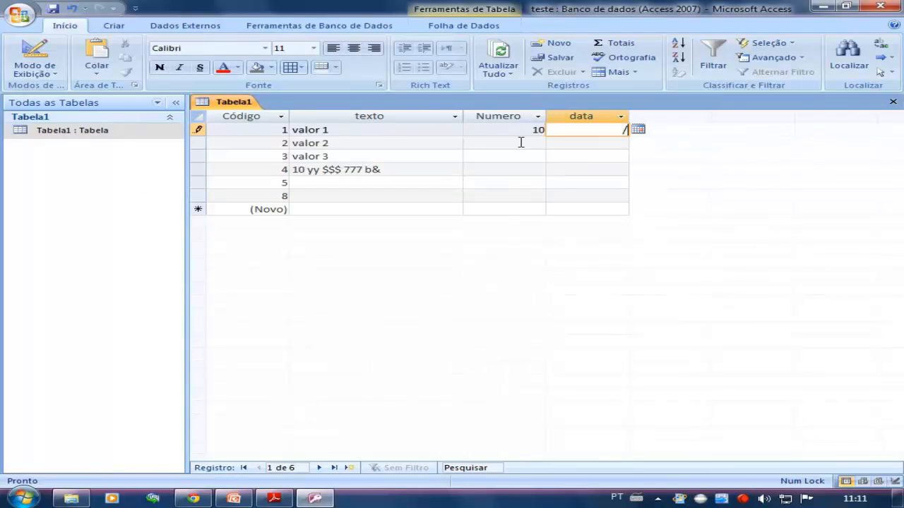
{"action": "type", "text": "/12/2011"}
{"action": "key", "text": "Down"}
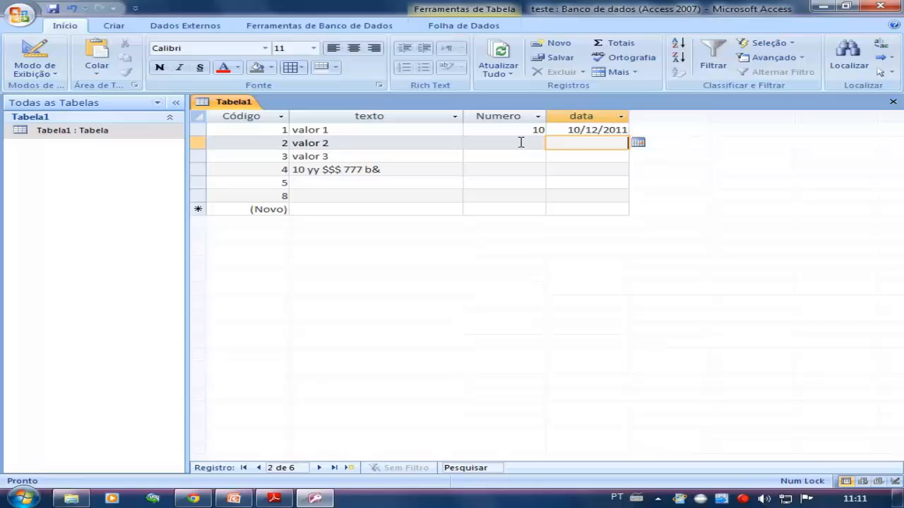
{"action": "left_click", "coordinate": [608, 129]}
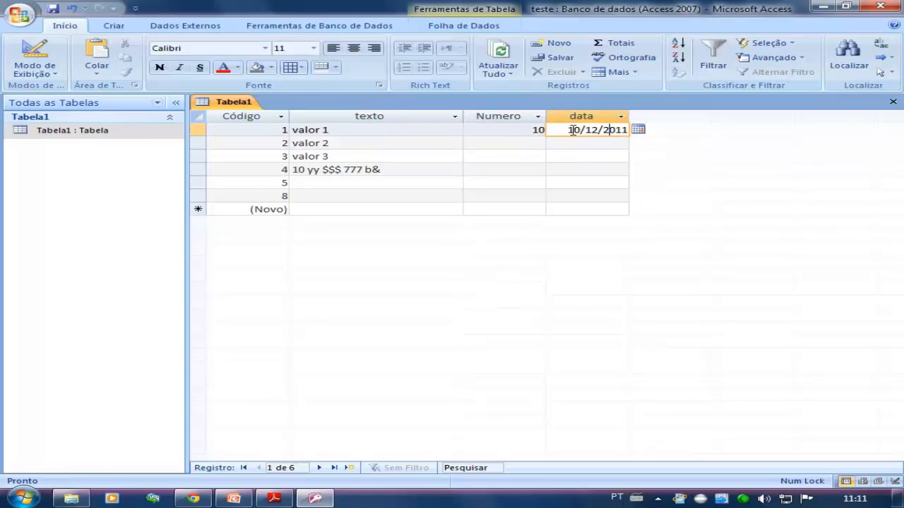
{"action": "left_click_drag", "start_coordinate": [573, 130], "coordinate": [616, 134]}
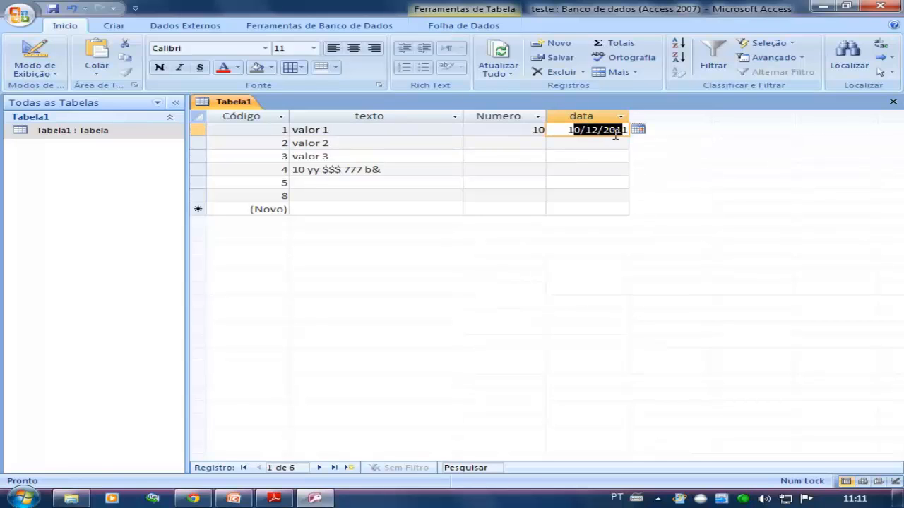
Try to enter the date 10/12/2011 in the Numero field of the second record, and clear the rejected value.
{"action": "left_click", "coordinate": [535, 141]}
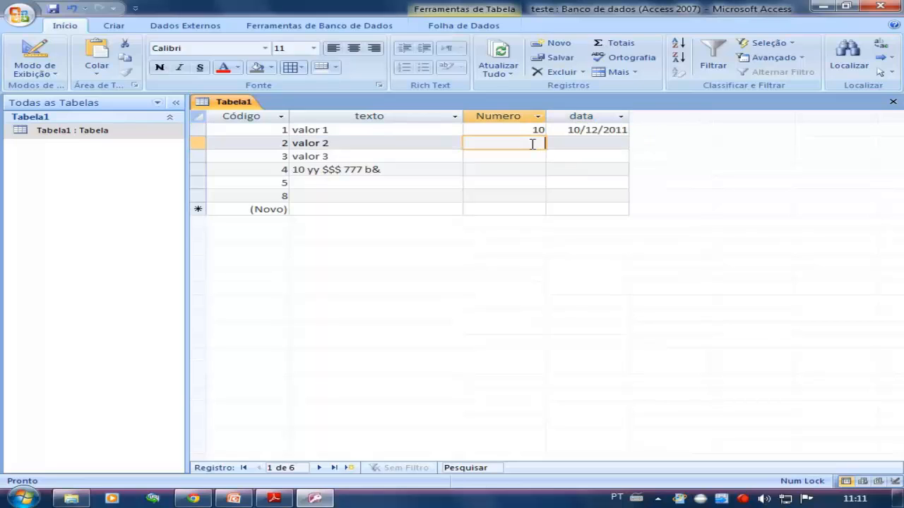
{"action": "type", "text": "10/12/2011"}
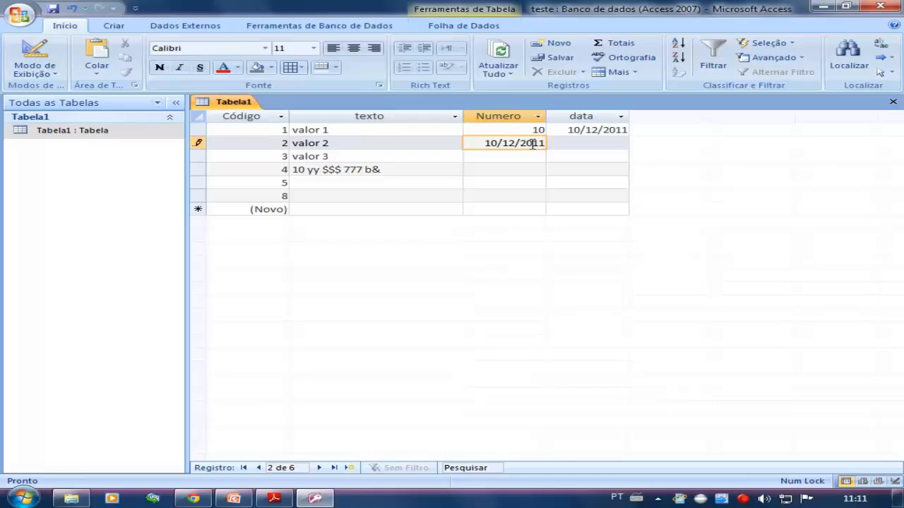
{"action": "left_click", "coordinate": [499, 165]}
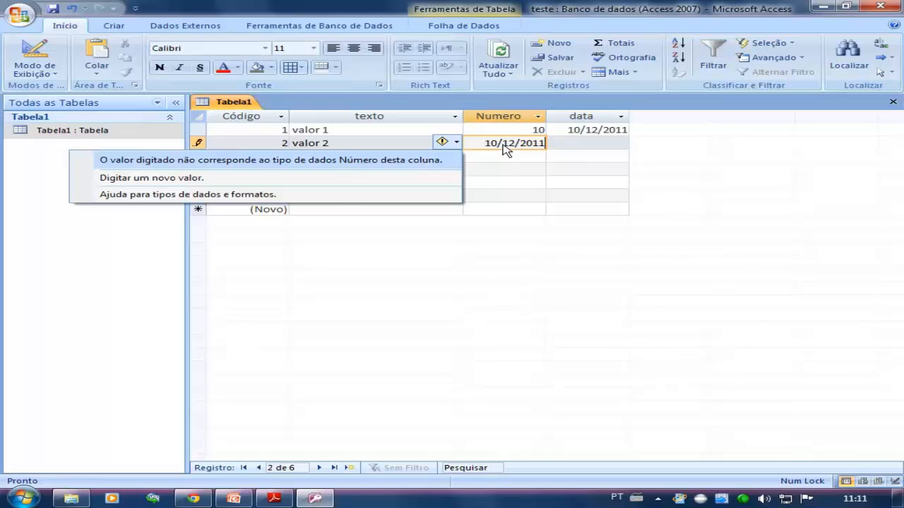
{"action": "left_click", "coordinate": [329, 183]}
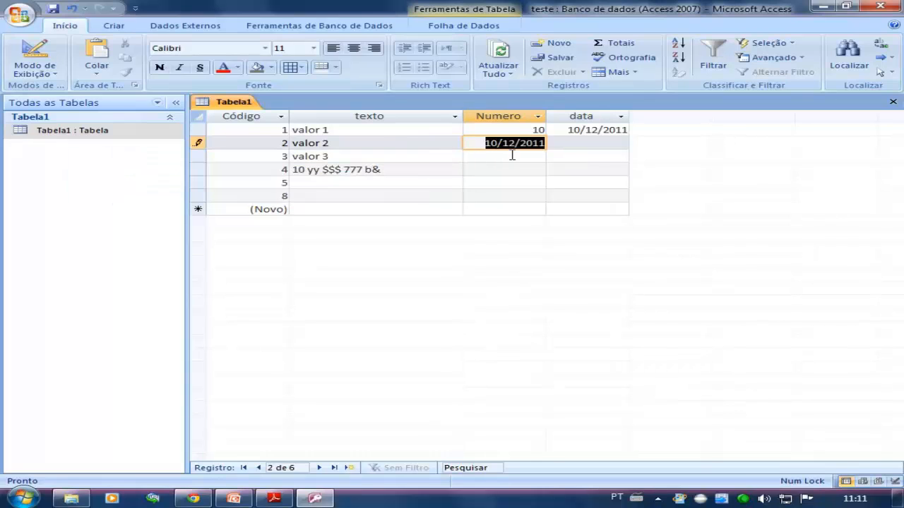
{"action": "key", "text": "BackSpace"}
{"action": "left_click", "coordinate": [513, 155]}
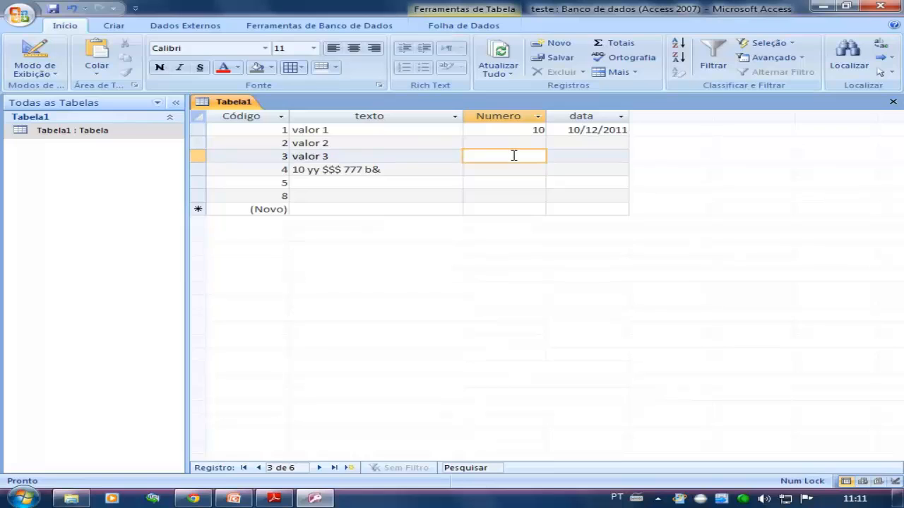
Enter 10/12/2011 as plain text in the texto field of the record with Código 5.
{"action": "left_click", "coordinate": [382, 183]}
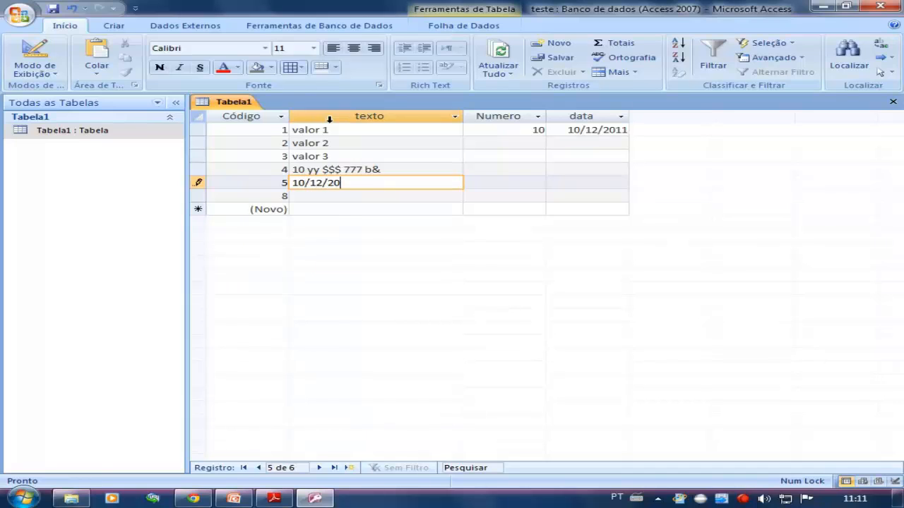
{"action": "key", "text": "Down"}
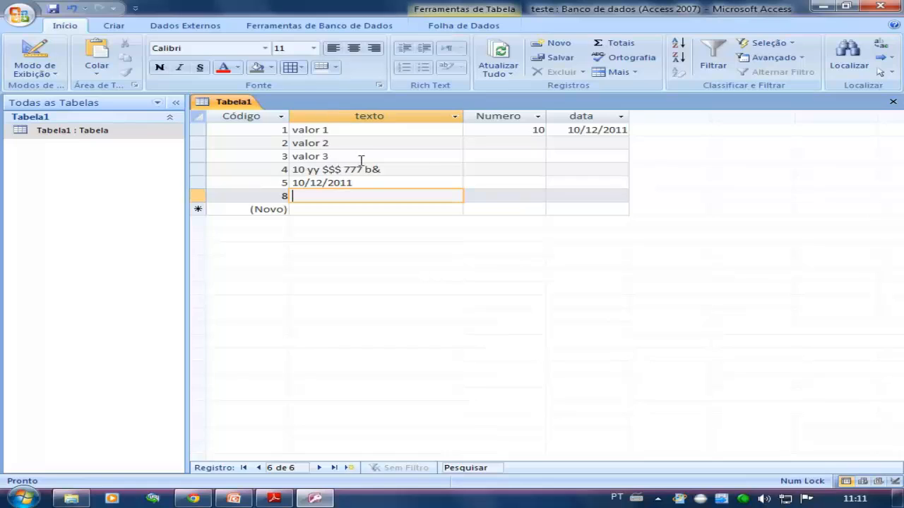
{"action": "left_click", "coordinate": [367, 183]}
{"action": "left_click_drag", "start_coordinate": [363, 184], "coordinate": [291, 184]}
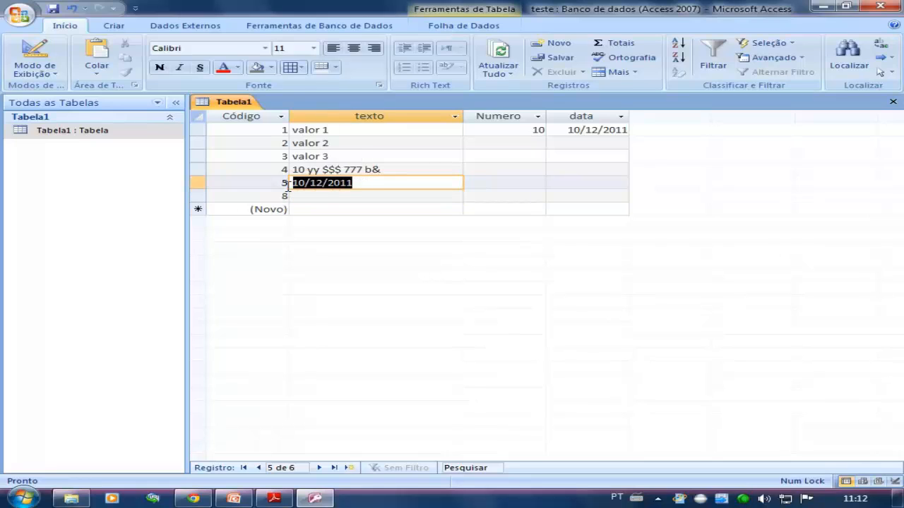
{"action": "left_click", "coordinate": [318, 201]}
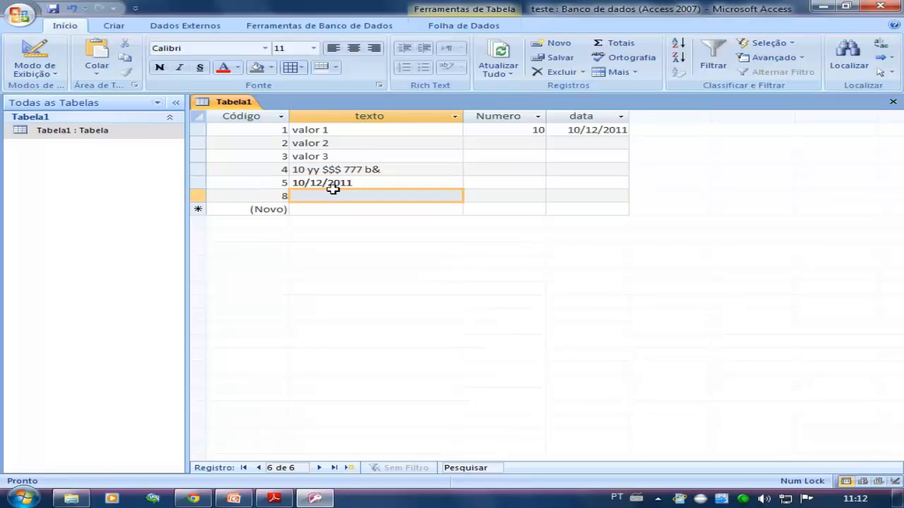
{"action": "left_click", "coordinate": [339, 184]}
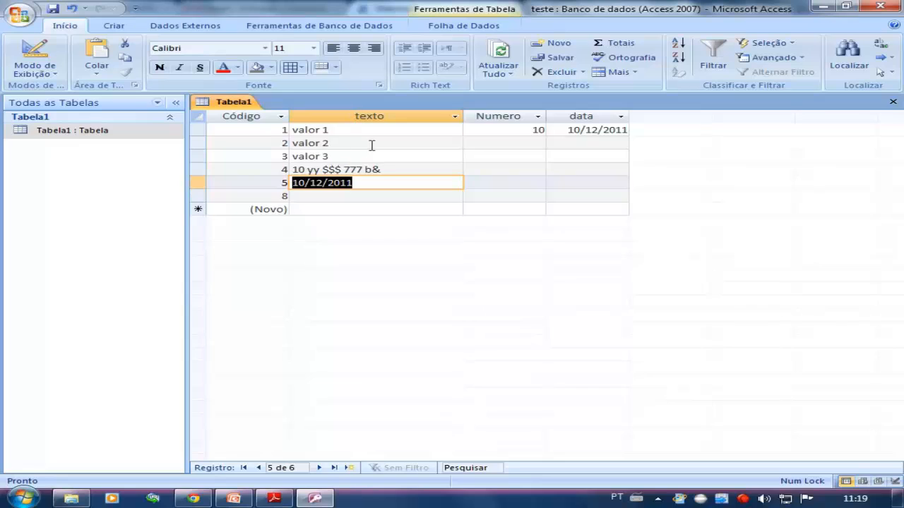
Try to enter the text valalr in the data field of the record with Código 5, and clear the rejected value.
{"action": "left_click", "coordinate": [587, 186]}
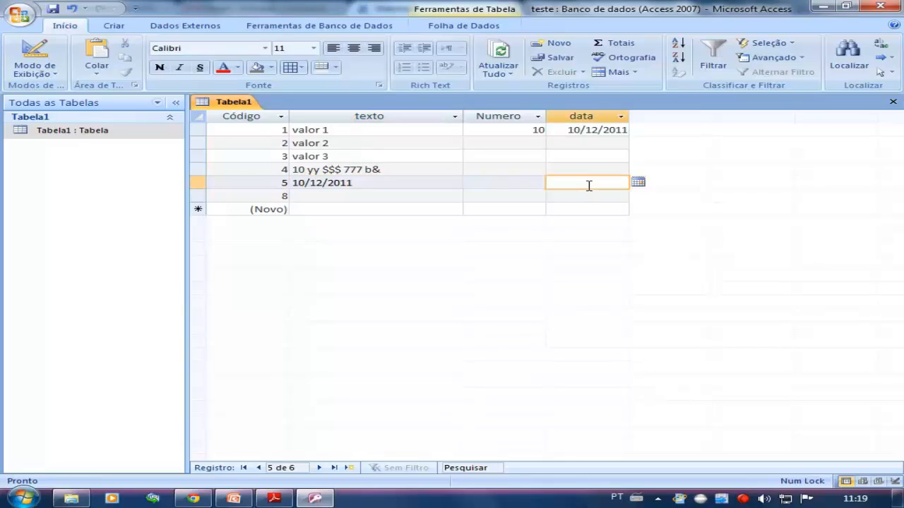
{"action": "type", "text": "valalr"}
{"action": "key", "text": "Return"}
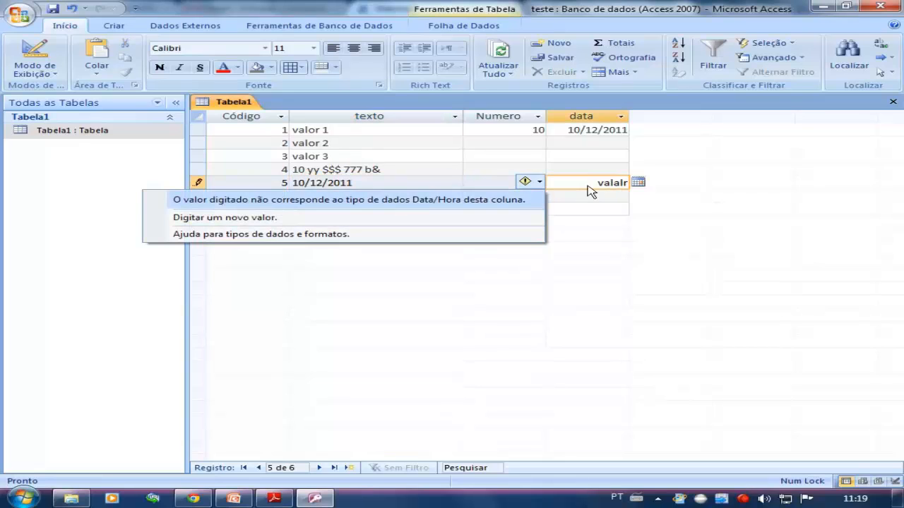
{"action": "left_click", "coordinate": [353, 217]}
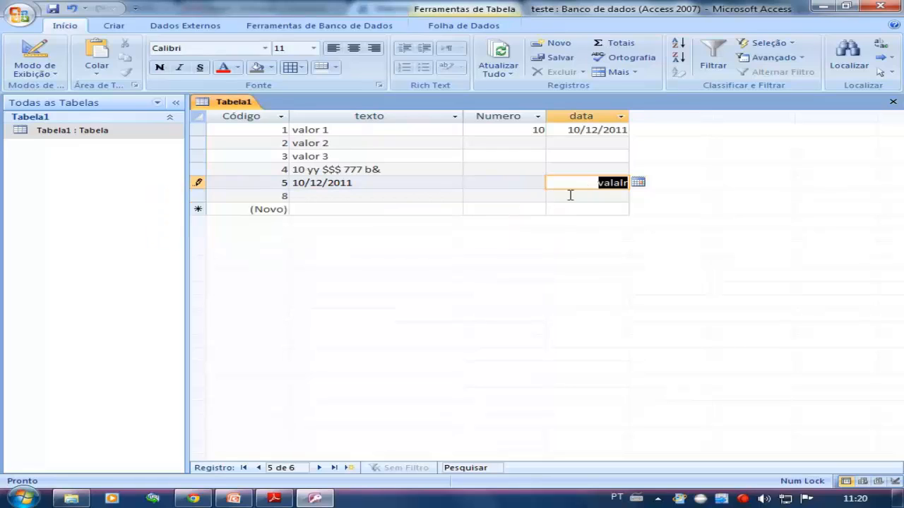
{"action": "key", "text": "Delete"}
{"action": "left_click", "coordinate": [374, 185]}
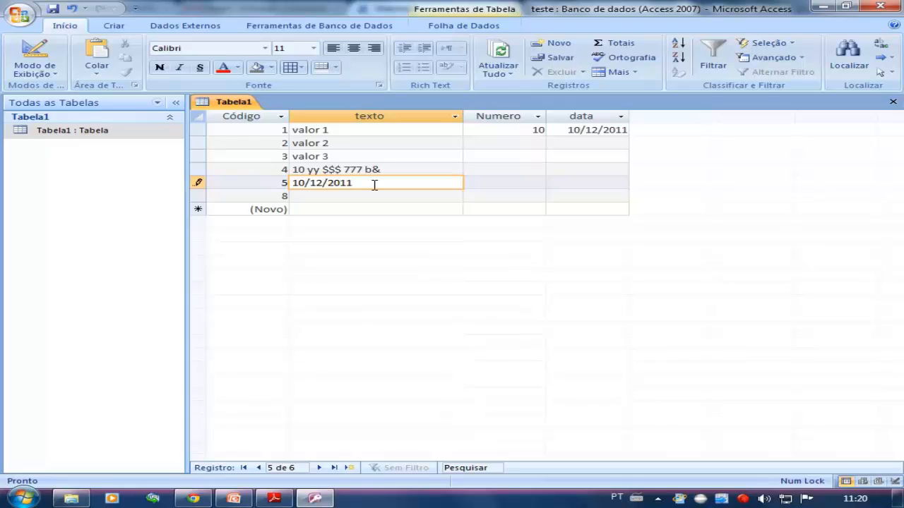
{"action": "left_click", "coordinate": [497, 184]}
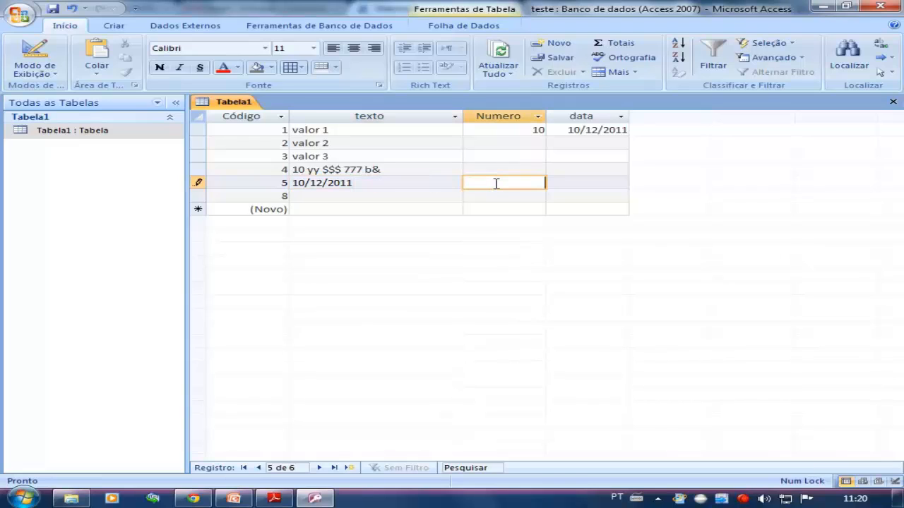
{"action": "left_click", "coordinate": [376, 197]}
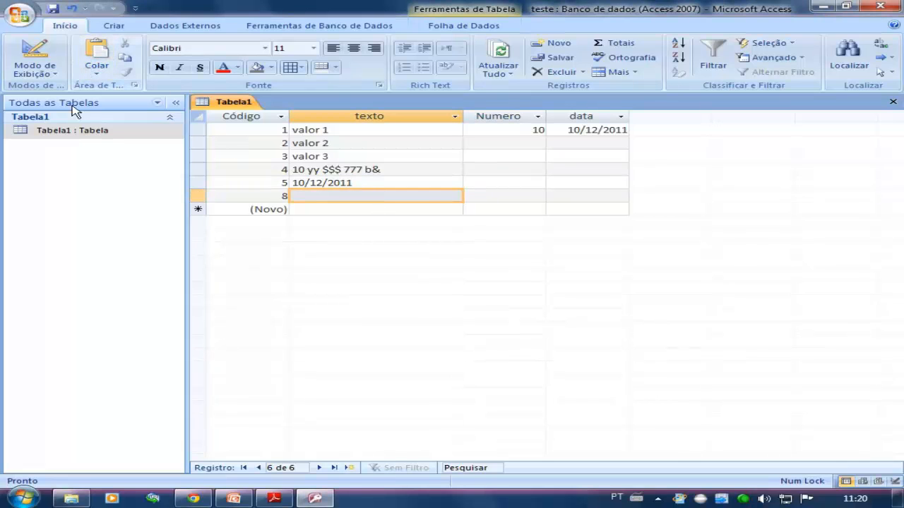
Check Tabela1's field data types in Design view, and select the texto value of the record with Código 5 back in Datasheet view.
{"action": "left_click", "coordinate": [27, 67]}
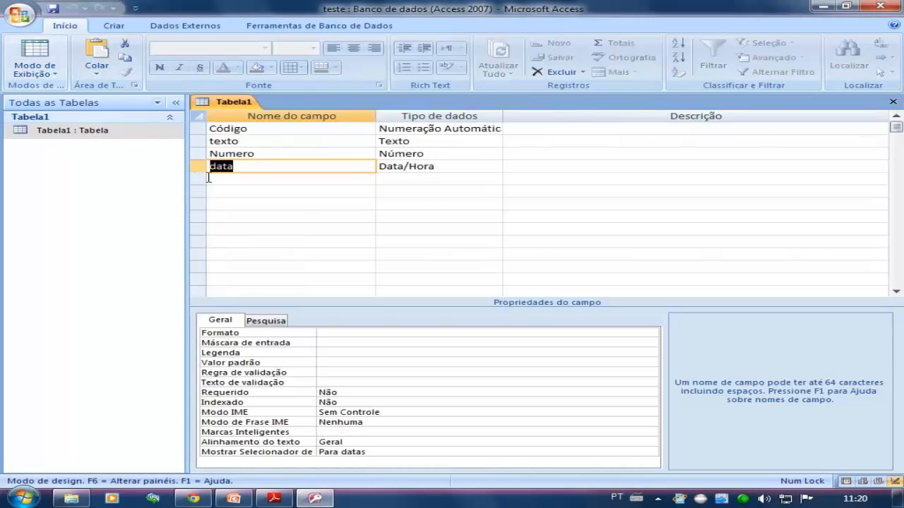
{"action": "left_click", "coordinate": [461, 169]}
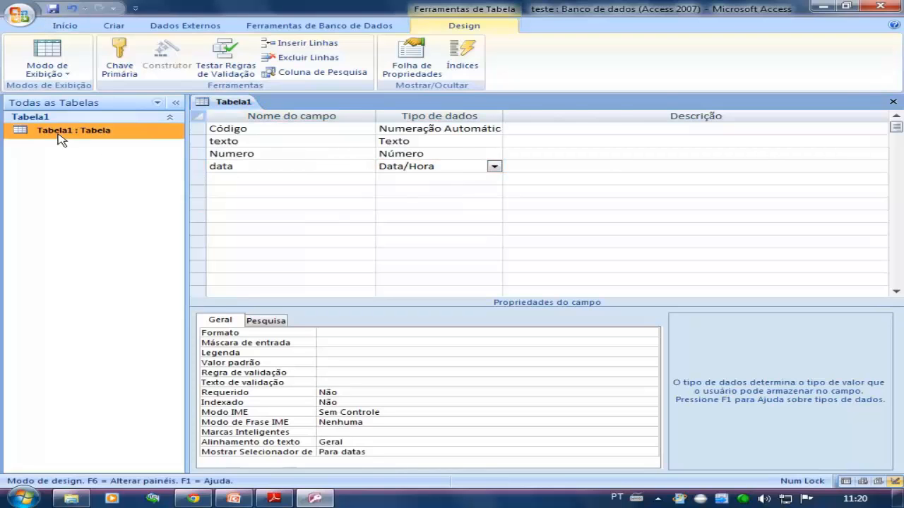
{"action": "double_click", "coordinate": [62, 132]}
{"action": "left_click_drag", "start_coordinate": [362, 184], "coordinate": [254, 181]}
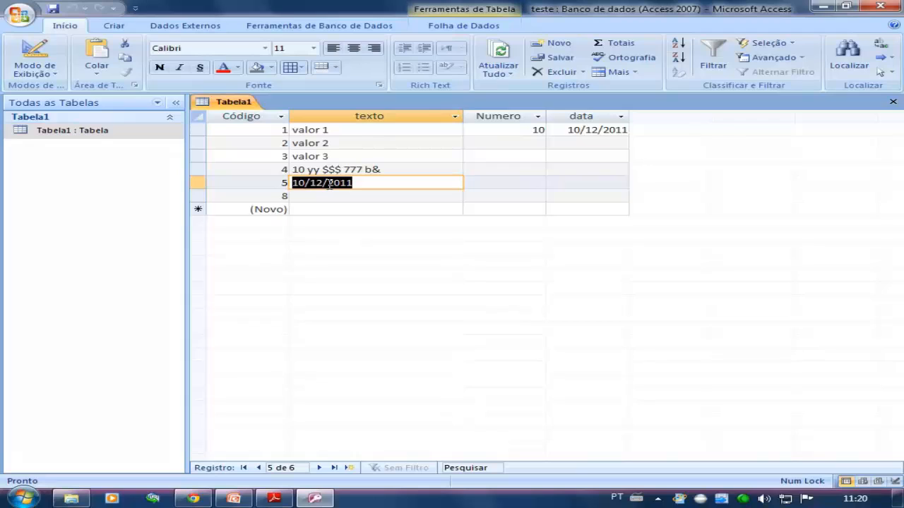
Replace the texto value of the record with Código 3 with 14/02/2011.
{"action": "key", "text": "Up"}
{"action": "key", "text": "Up"}
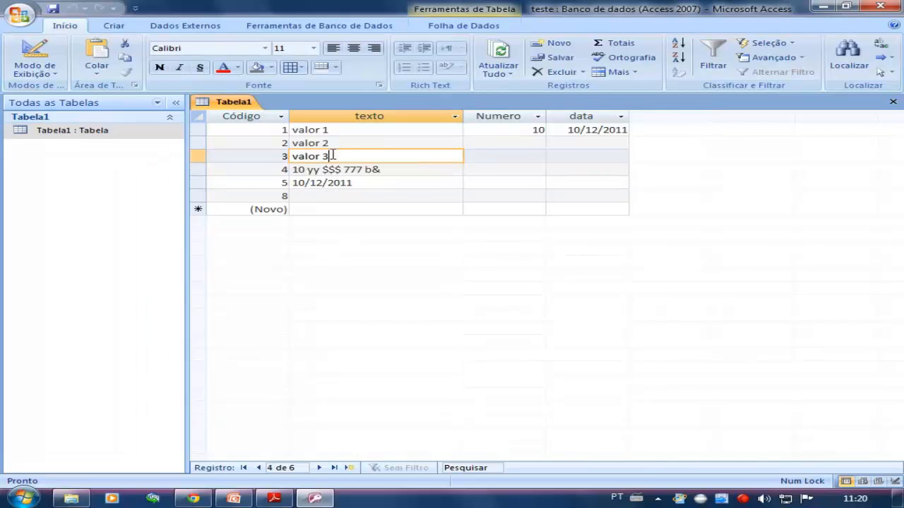
{"action": "left_click", "coordinate": [351, 133]}
{"action": "left_click", "coordinate": [346, 145]}
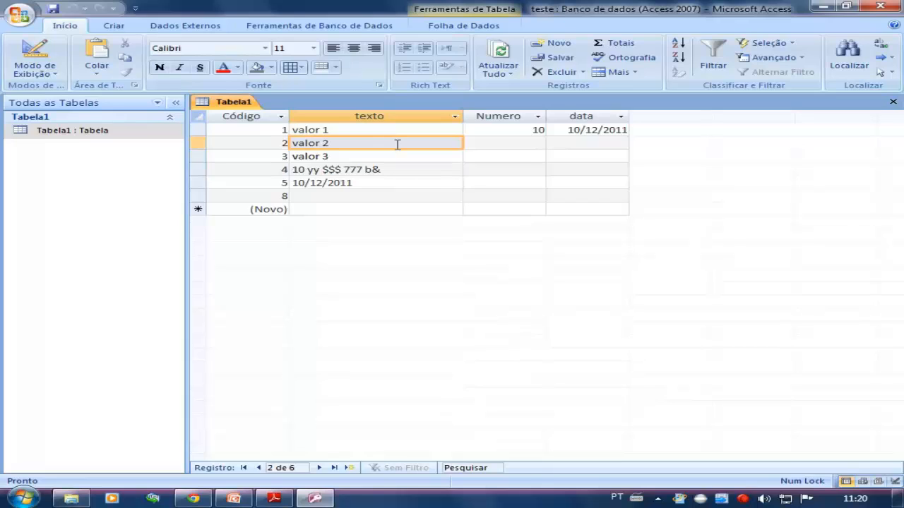
{"action": "key", "text": "Down"}
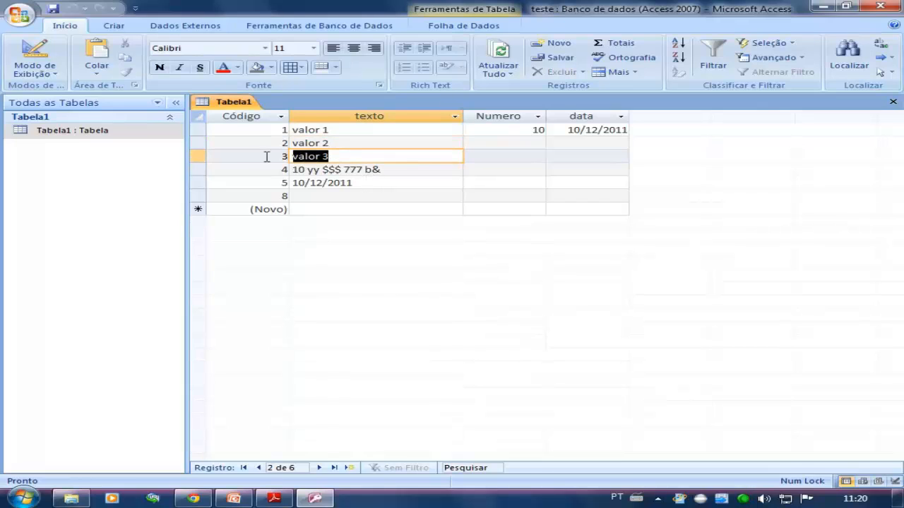
{"action": "type", "text": "14/"}
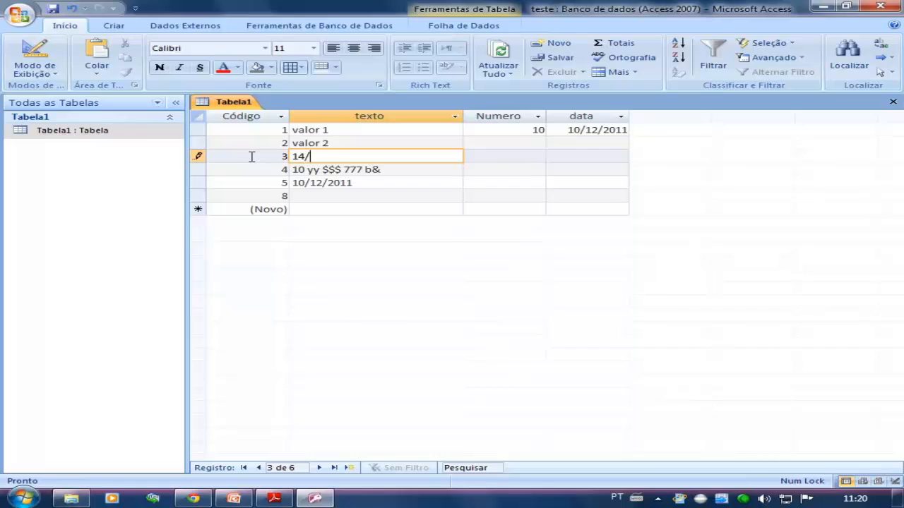
{"action": "type", "text": "02/2011"}
{"action": "left_click", "coordinate": [358, 183]}
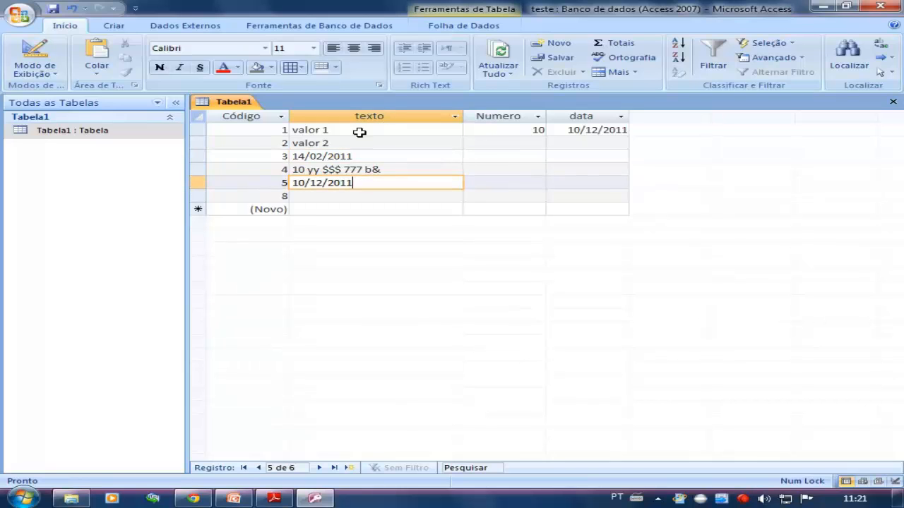
Change the texto field's data type to Data/Hora in Design view and save the table, accepting the data loss.
{"action": "left_click", "coordinate": [50, 67]}
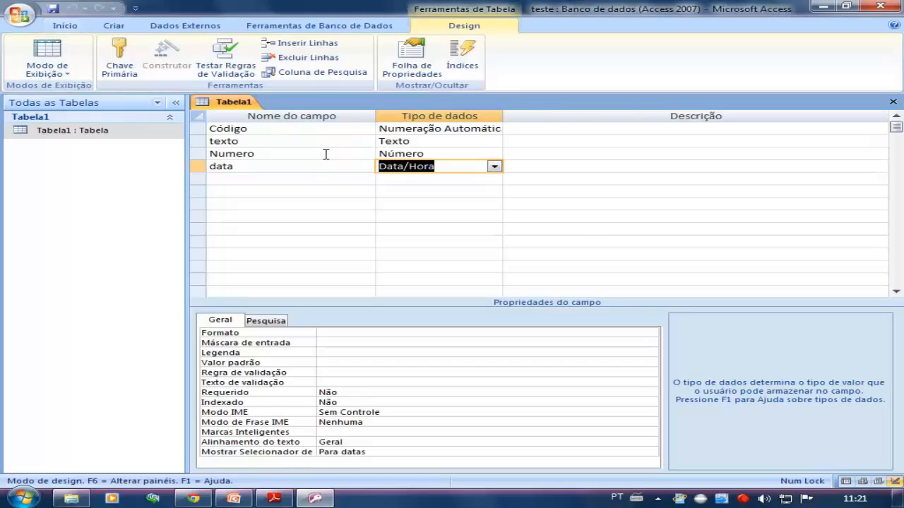
{"action": "left_click", "coordinate": [310, 144]}
{"action": "left_click", "coordinate": [446, 145]}
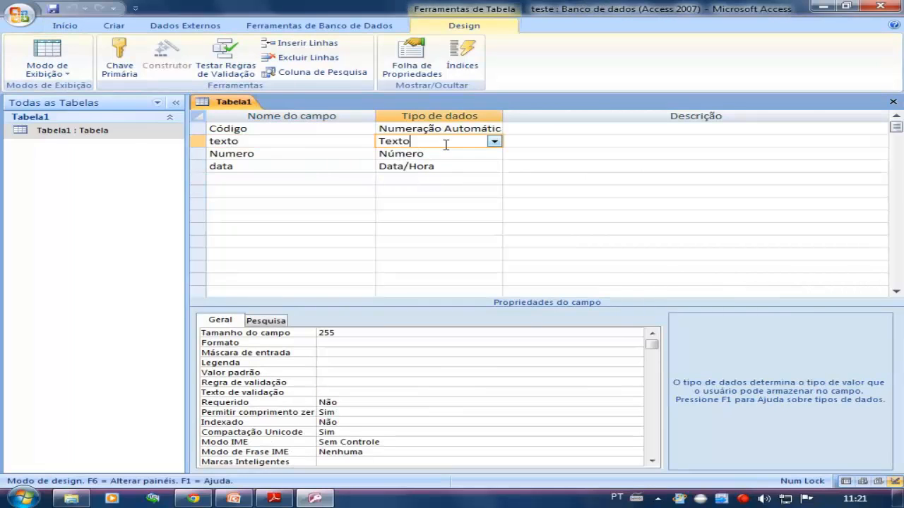
{"action": "left_click", "coordinate": [493, 143]}
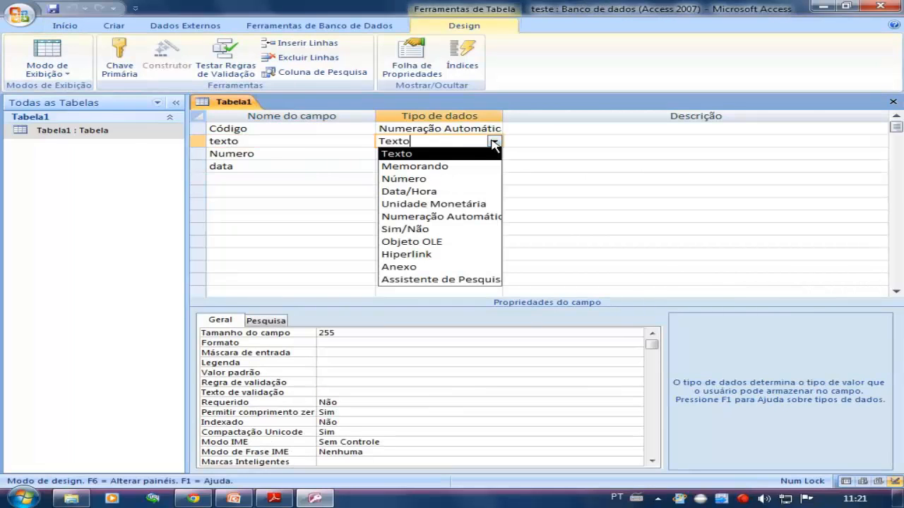
{"action": "left_click", "coordinate": [459, 193]}
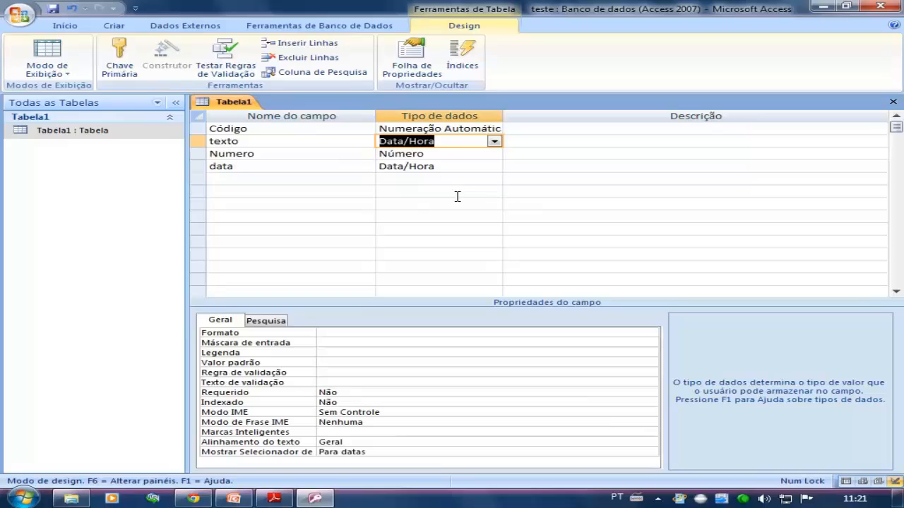
{"action": "left_click", "coordinate": [53, 9]}
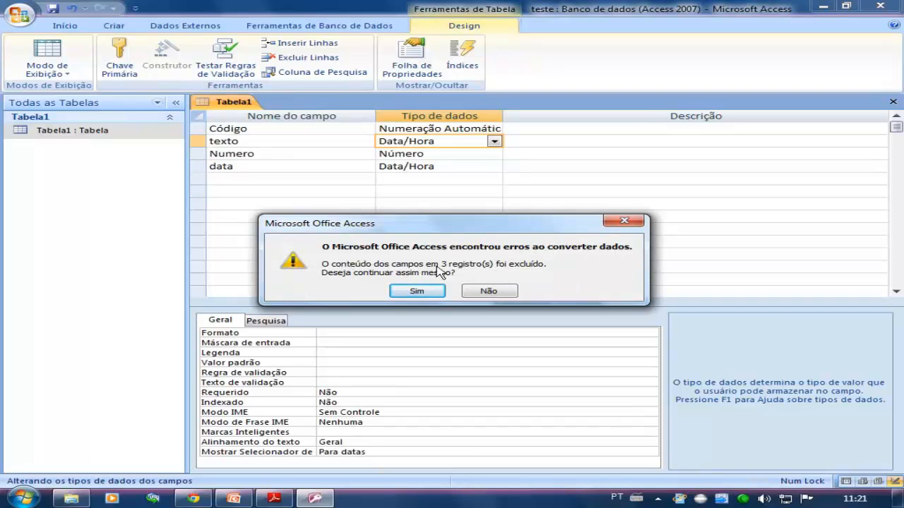
{"action": "left_click", "coordinate": [399, 291]}
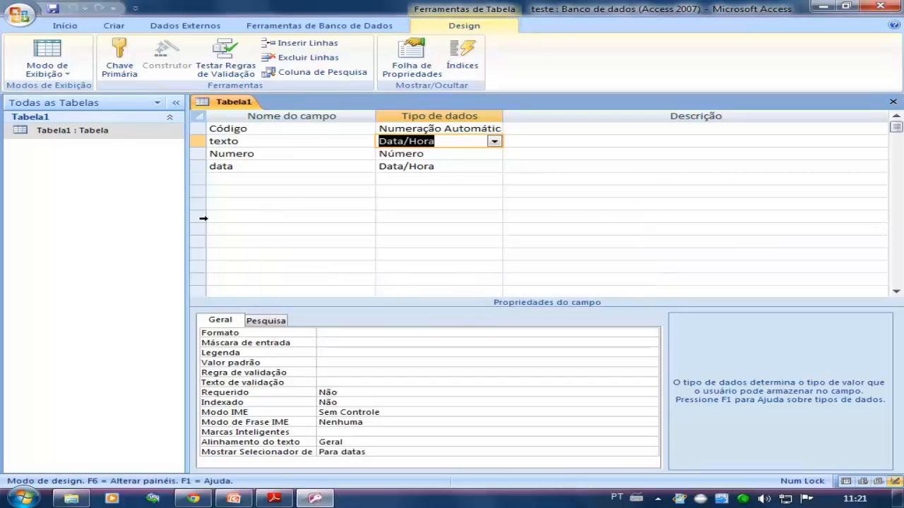
Reopen Tabela1's datasheet and check the texto cells of the records with Código 1, 2, 4 and 8.
{"action": "double_click", "coordinate": [81, 135]}
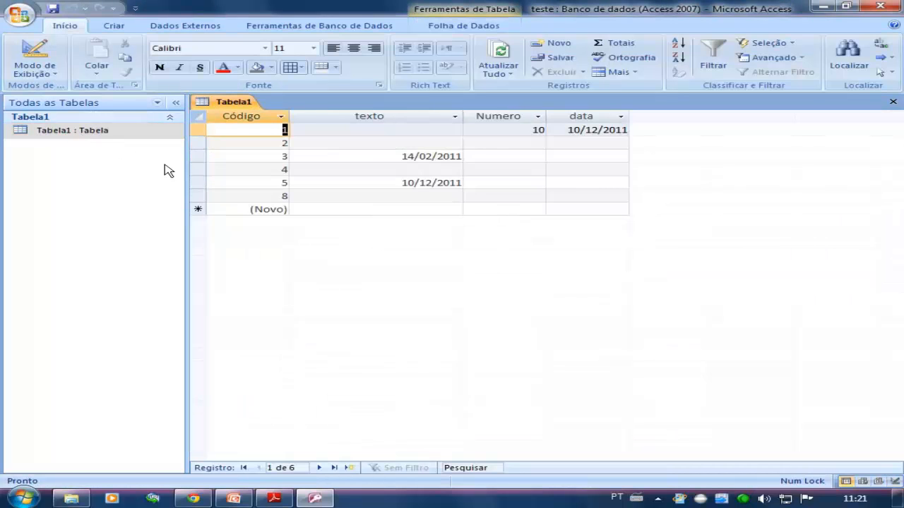
{"action": "left_click", "coordinate": [404, 133]}
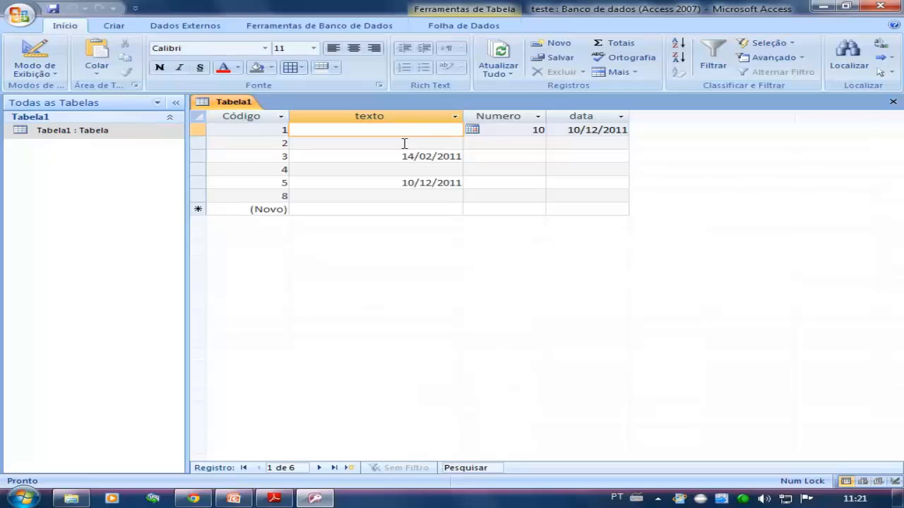
{"action": "left_click", "coordinate": [404, 144]}
{"action": "left_click", "coordinate": [382, 169]}
{"action": "left_click", "coordinate": [380, 196]}
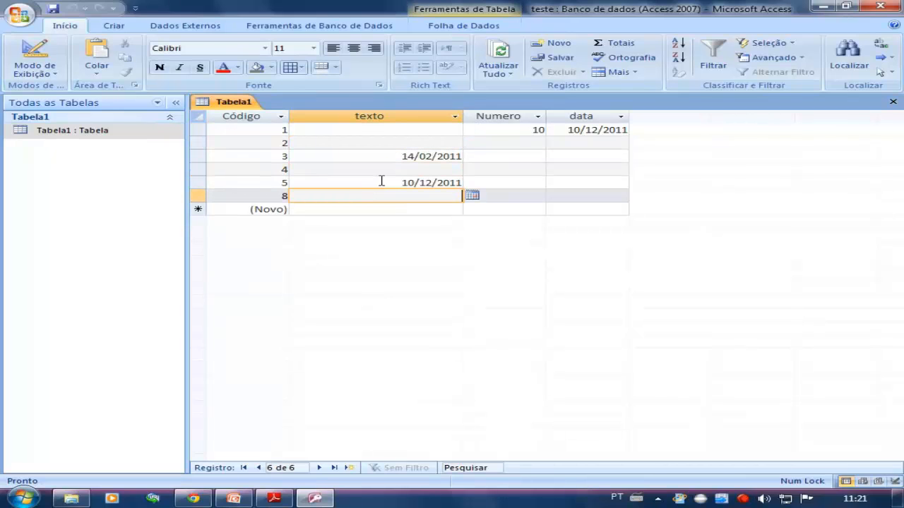
Try to enter 10 in the texto field of the record with Código 2, and clear the rejected value.
{"action": "left_click", "coordinate": [400, 145]}
{"action": "type", "text": "10"}
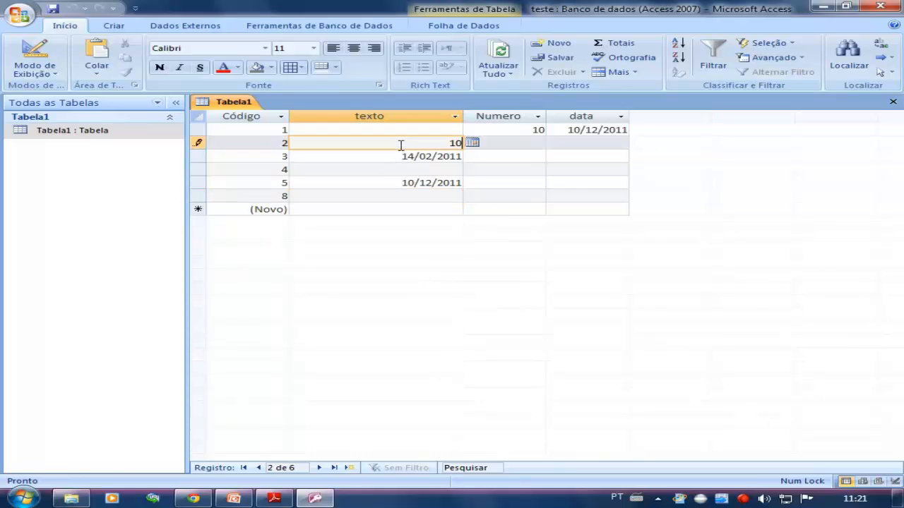
{"action": "key", "text": "Return"}
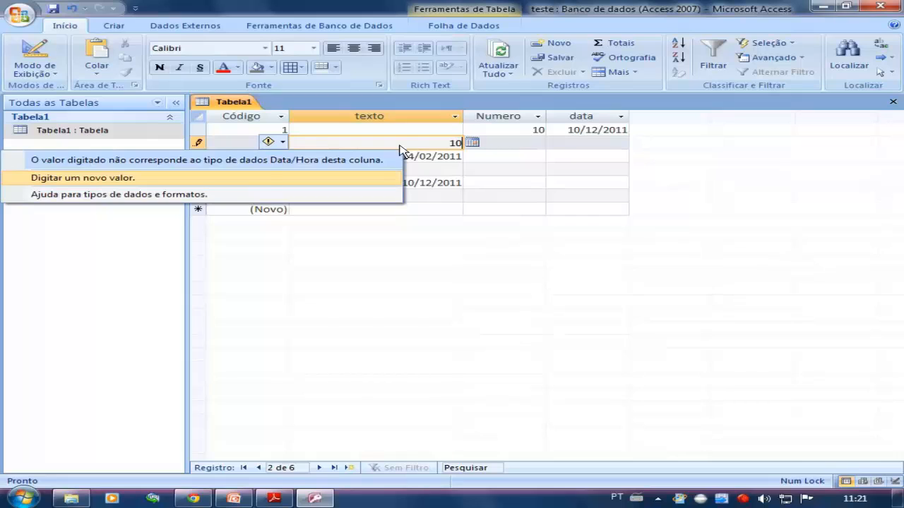
{"action": "left_click", "coordinate": [399, 146]}
{"action": "key", "text": "BackSpace"}
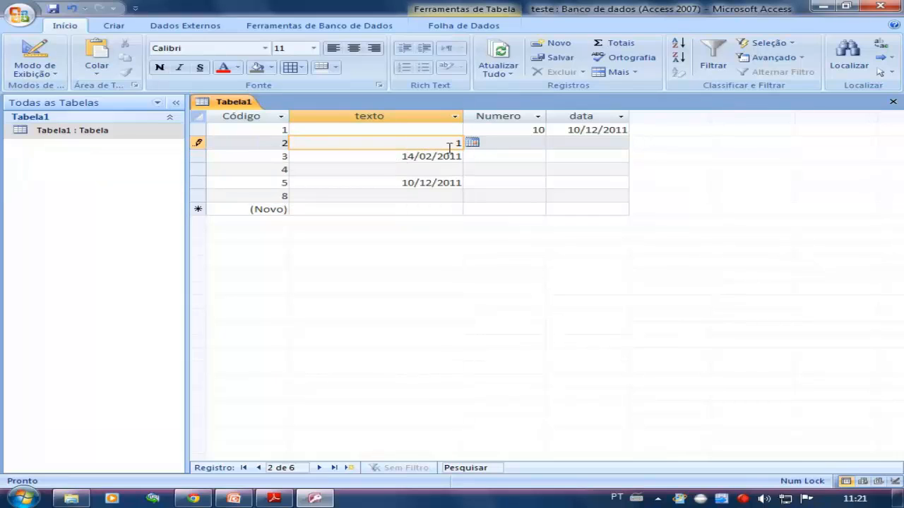
{"action": "key", "text": "BackSpace"}
{"action": "left_click", "coordinate": [428, 174]}
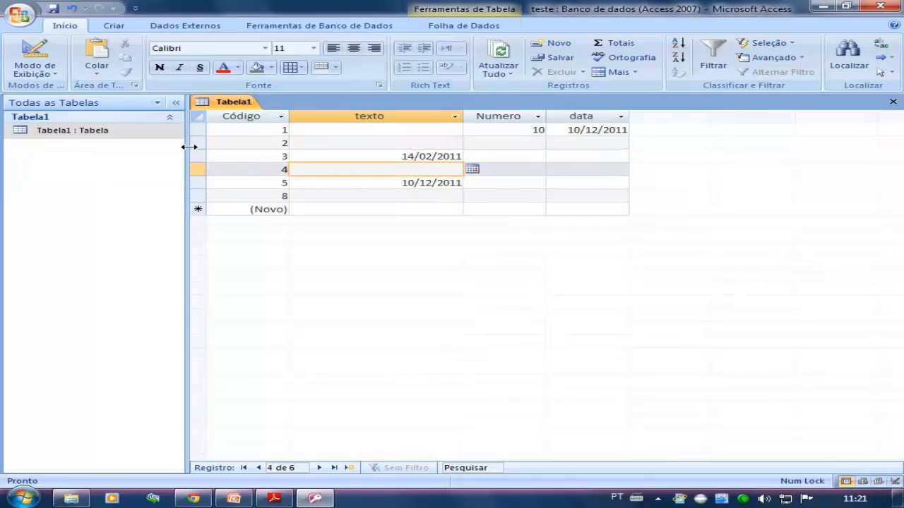
Set the texto field's data type back to Texto in Design view, save the table and reopen its datasheet.
{"action": "left_click", "coordinate": [34, 68]}
{"action": "left_click", "coordinate": [129, 183]}
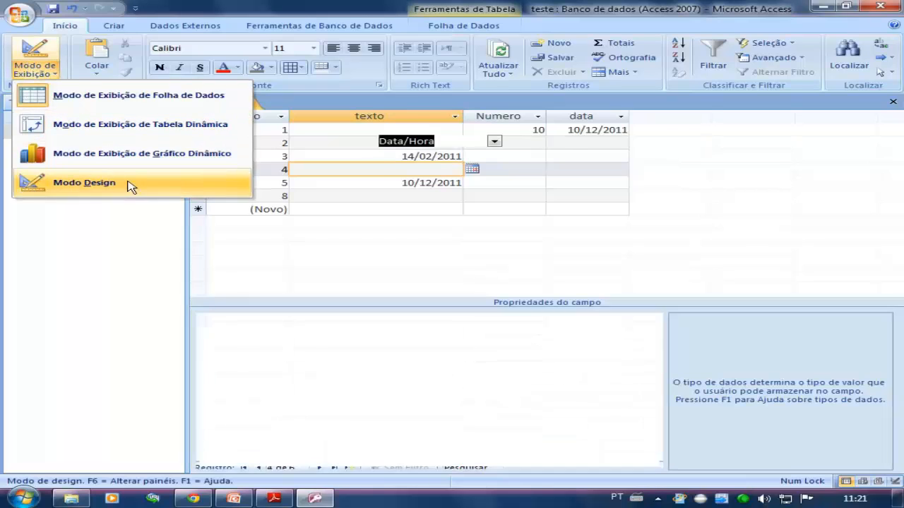
{"action": "left_click", "coordinate": [494, 141]}
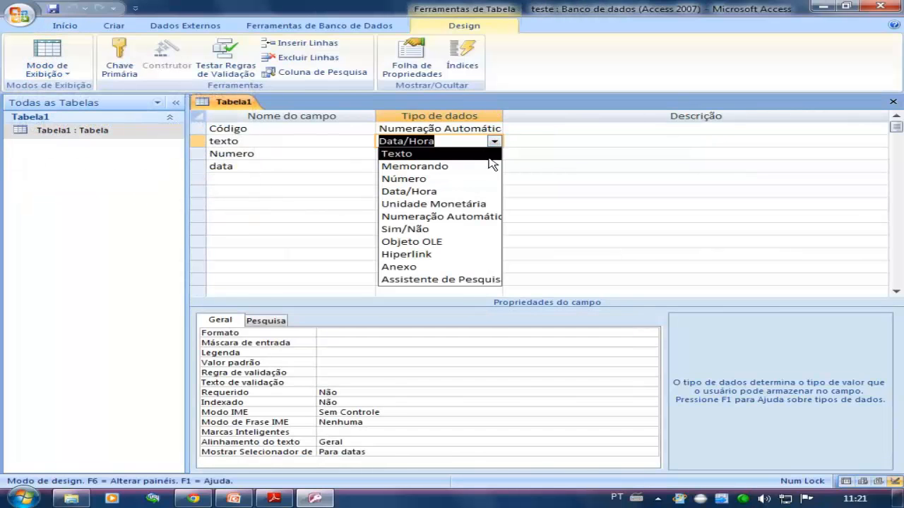
{"action": "left_click", "coordinate": [406, 153]}
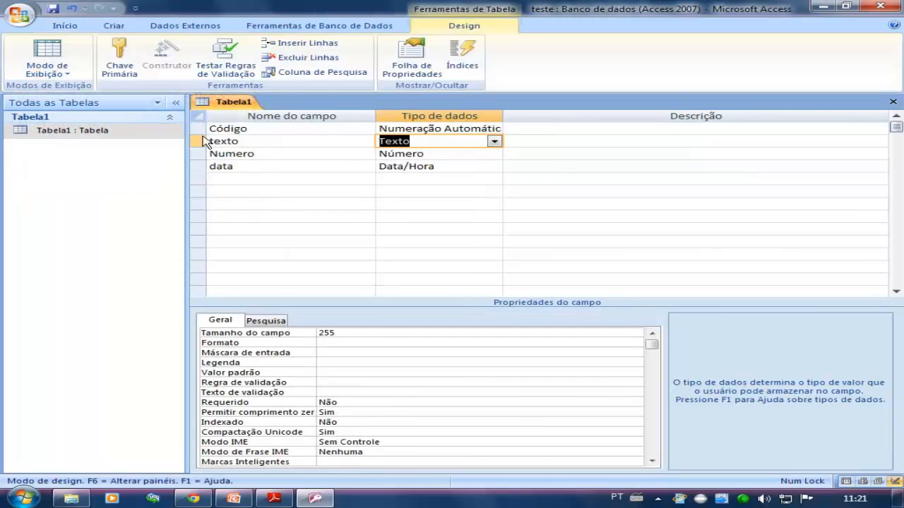
{"action": "left_click", "coordinate": [53, 8]}
{"action": "double_click", "coordinate": [83, 136]}
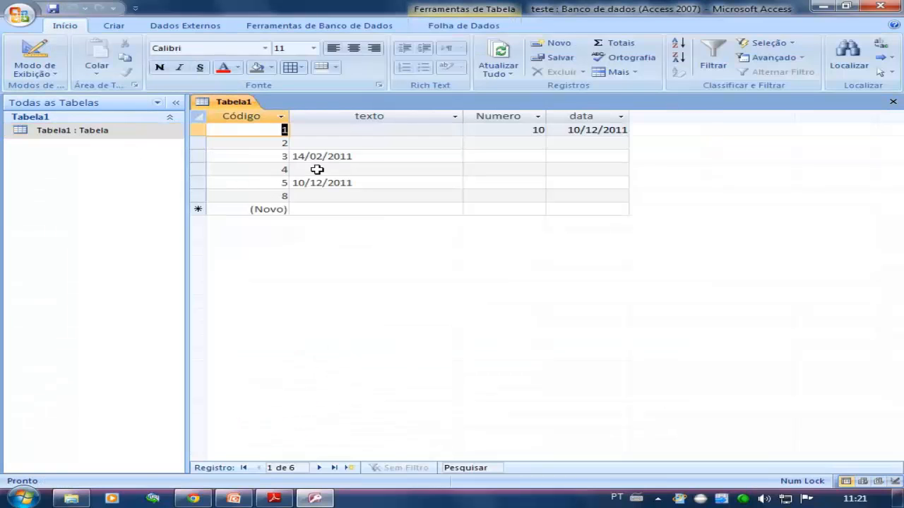
{"action": "left_click", "coordinate": [375, 156]}
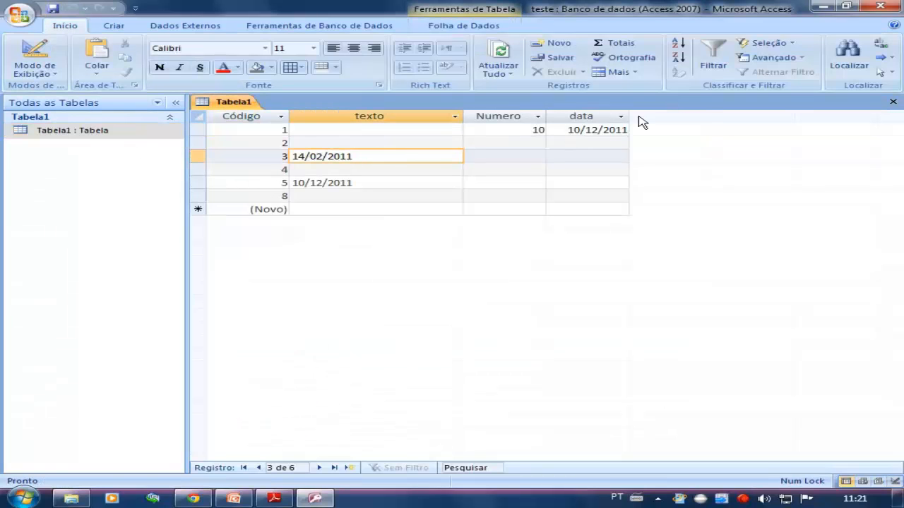
Widen the data column, and enter 12, 10 and 20 in the texto field of the records with Código 4, 8 and 2.
{"action": "left_click_drag", "start_coordinate": [628, 117], "coordinate": [667, 120]}
{"action": "left_click", "coordinate": [419, 170]}
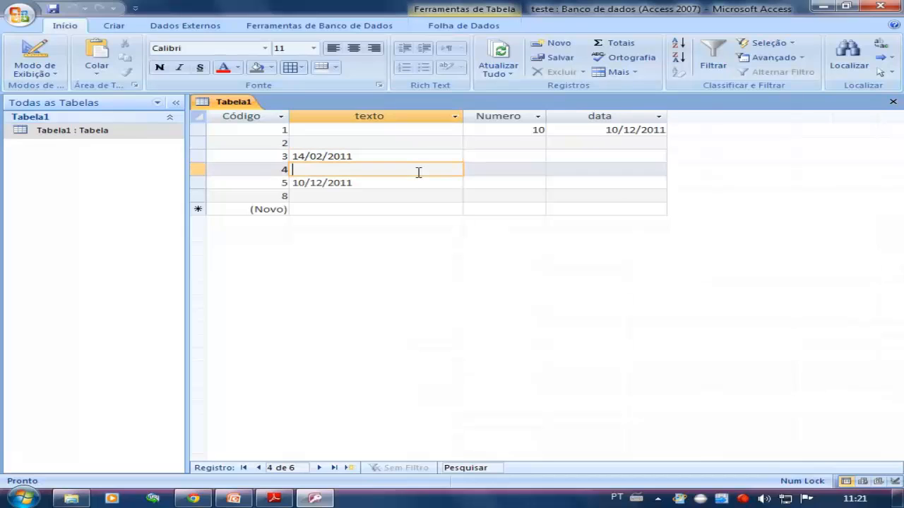
{"action": "type", "text": "12"}
{"action": "left_click", "coordinate": [390, 198]}
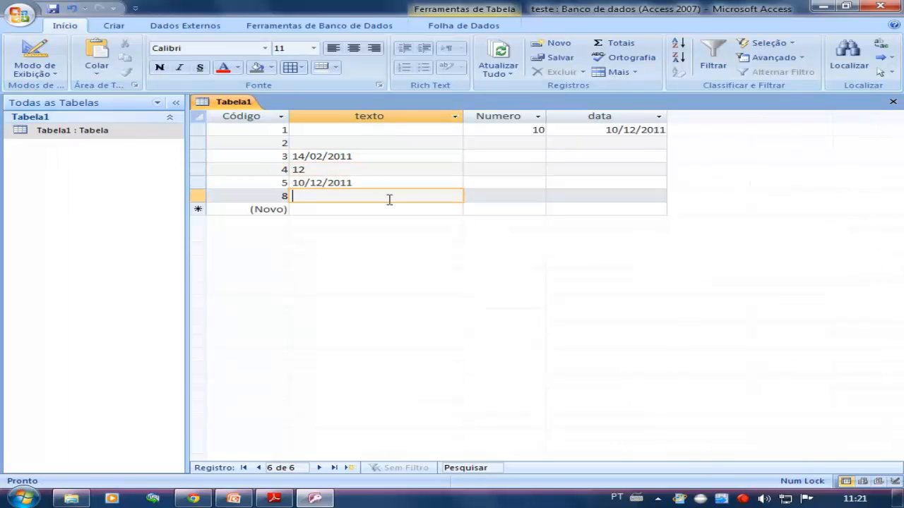
{"action": "type", "text": "10"}
{"action": "left_click", "coordinate": [380, 142]}
{"action": "type", "text": "20"}
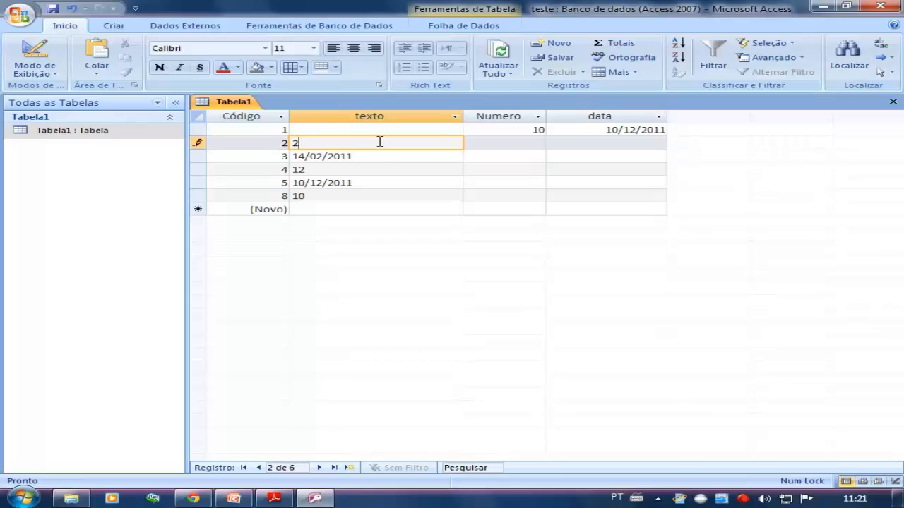
{"action": "left_click", "coordinate": [385, 170]}
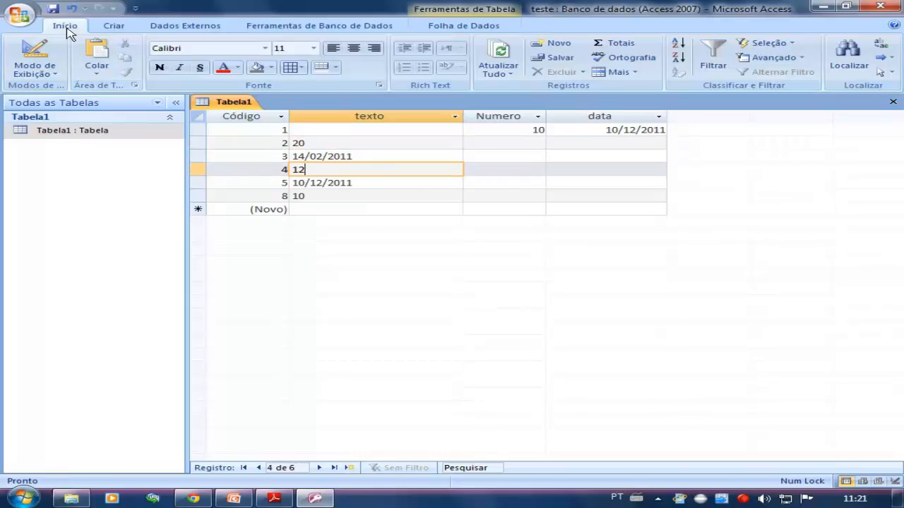
Change the texto field's data type to Número in Design view and save the table, accepting the possible data loss.
{"action": "left_click", "coordinate": [29, 55]}
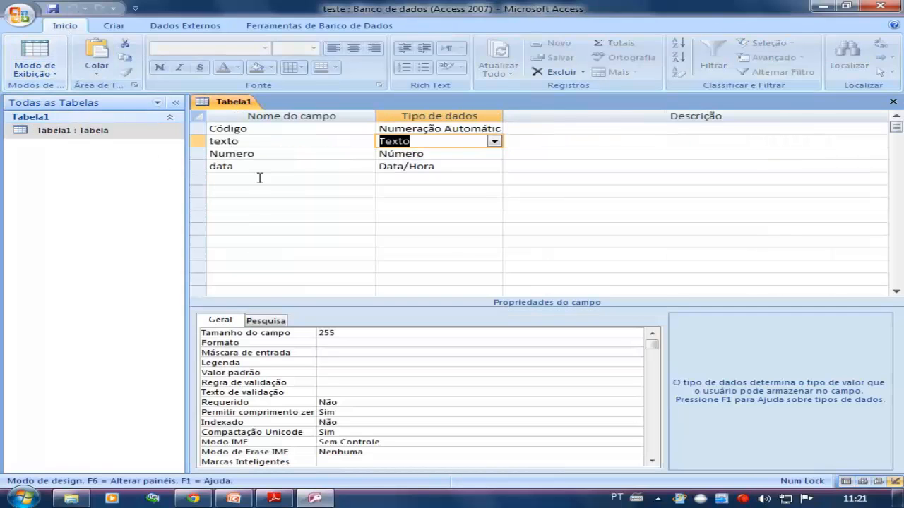
{"action": "left_click", "coordinate": [494, 142]}
{"action": "left_click", "coordinate": [414, 177]}
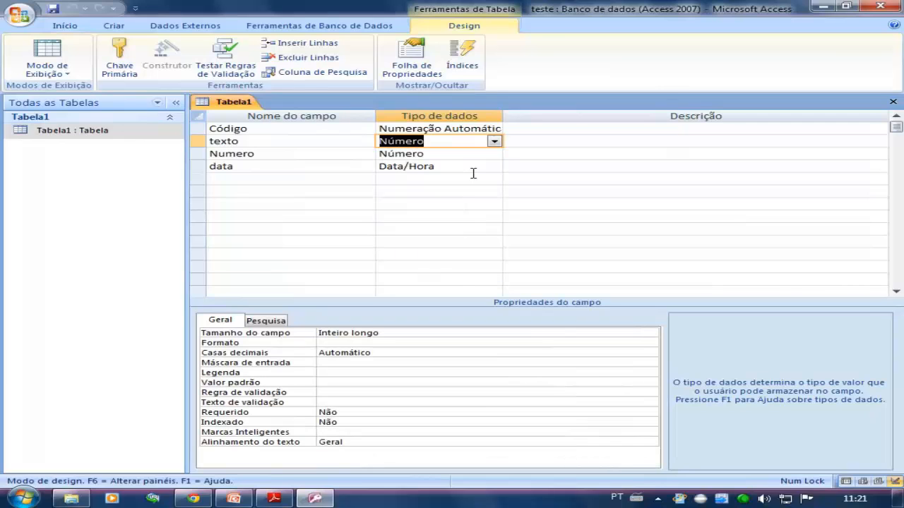
{"action": "left_click", "coordinate": [53, 9]}
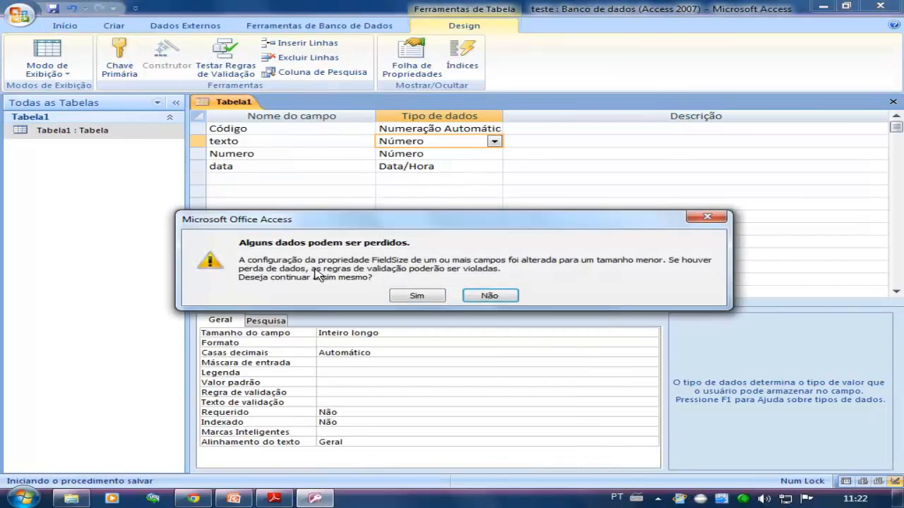
{"action": "left_click", "coordinate": [416, 295]}
{"action": "left_click", "coordinate": [410, 290]}
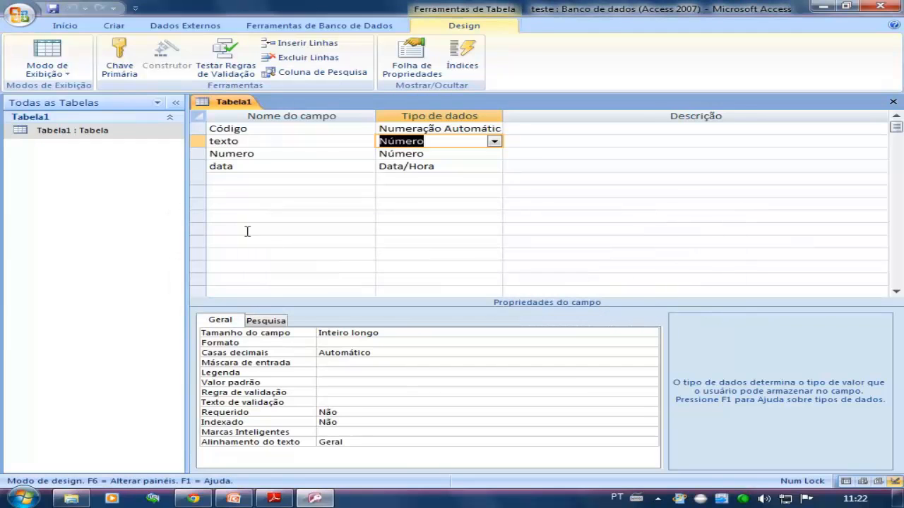
Reopen Tabela1's datasheet and examine the texto cells of the records with Código 3 and 1.
{"action": "double_click", "coordinate": [71, 135]}
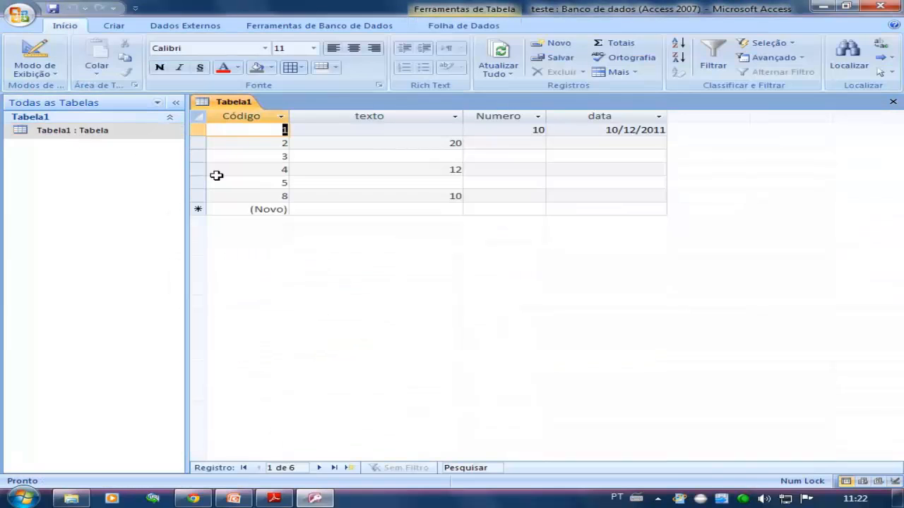
{"action": "left_click", "coordinate": [438, 157]}
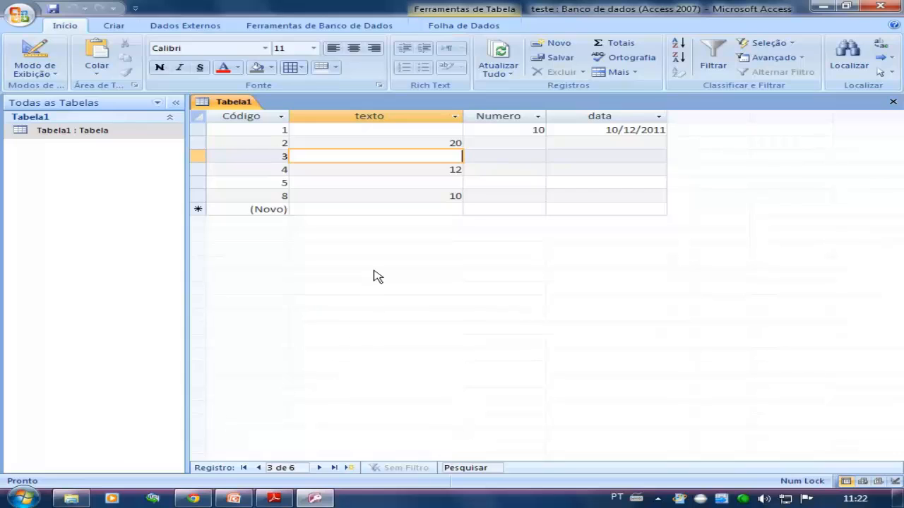
{"action": "left_click", "coordinate": [44, 71]}
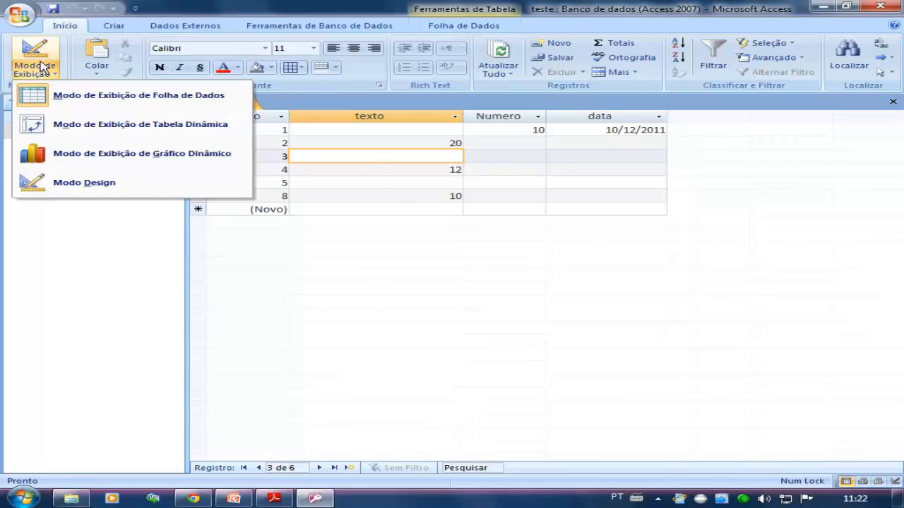
{"action": "left_click", "coordinate": [409, 136]}
{"action": "left_click", "coordinate": [428, 134]}
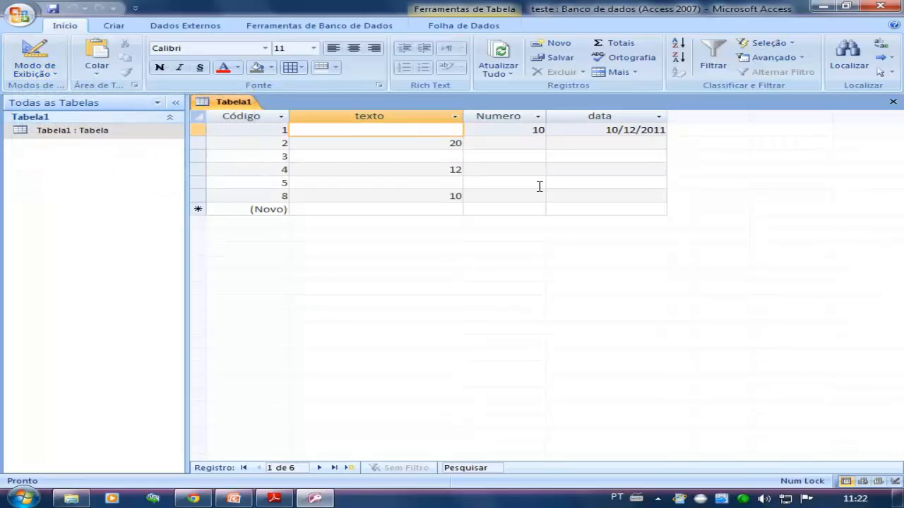
Try to enter "meu texto vem até aqui" in the numeric texto field of the record with Código 1, and discard the entry.
{"action": "type", "text": "meu ts"}
{"action": "key", "text": "BackSpace"}
{"action": "type", "text": "ext"}
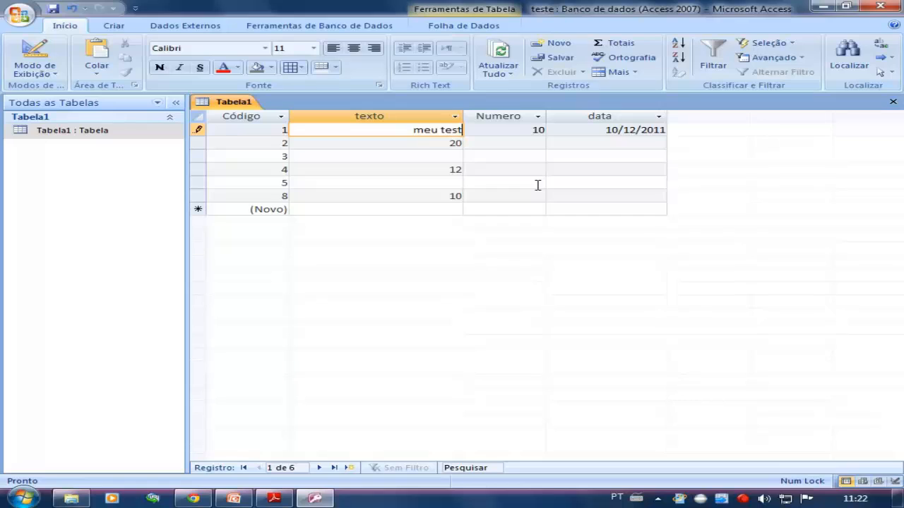
{"action": "key", "text": "BackSpace"}
{"action": "key", "text": "BackSpace"}
{"action": "type", "text": "xto vem "}
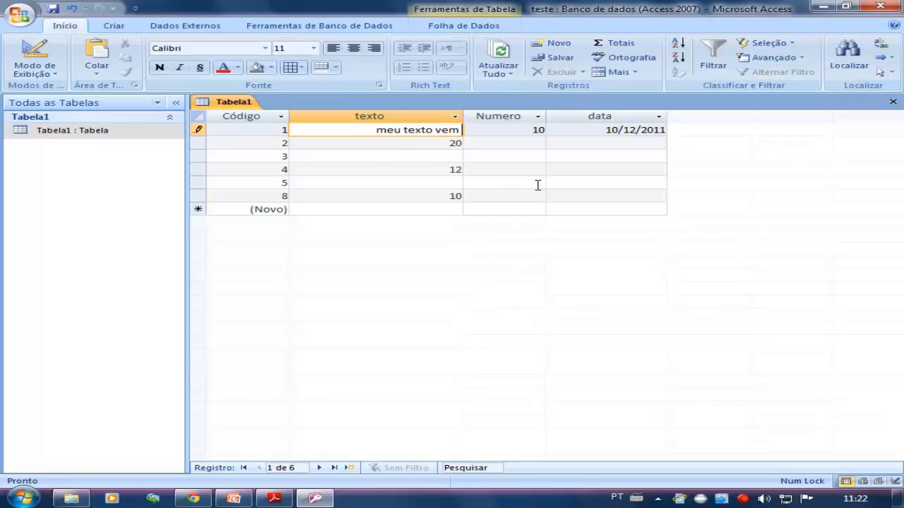
{"action": "type", "text": "até aqui"}
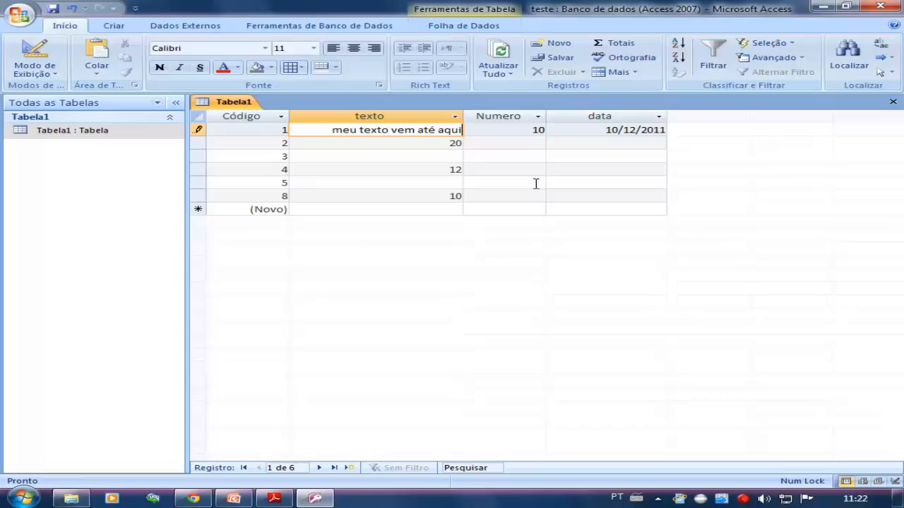
{"action": "left_click", "coordinate": [346, 145]}
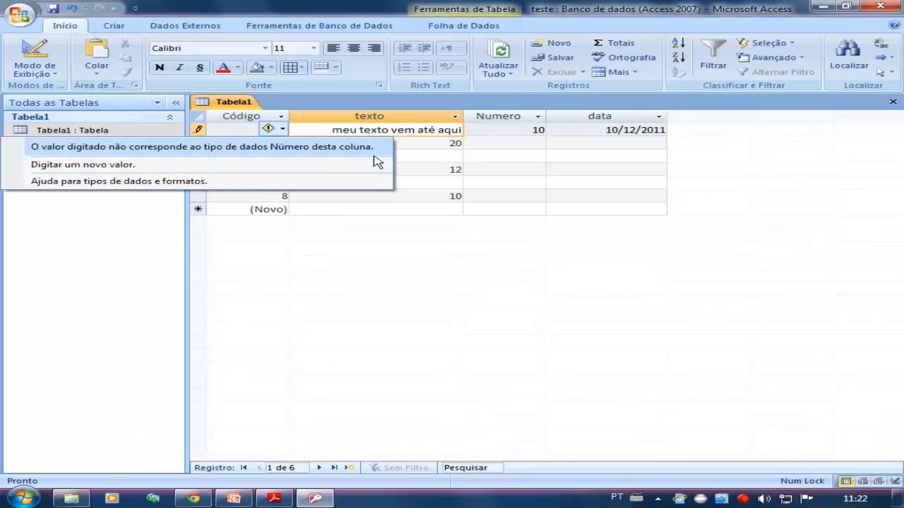
{"action": "key", "text": "Escape"}
{"action": "key", "text": "Escape"}
{"action": "left_click", "coordinate": [88, 132]}
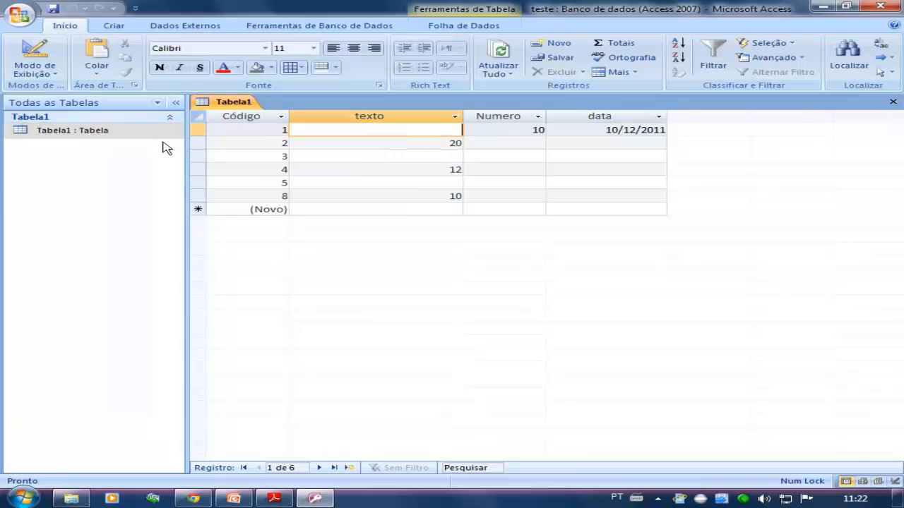
Set the texto field's data type back to Texto in Design view, save the table and return to its datasheet.
{"action": "left_click", "coordinate": [35, 52]}
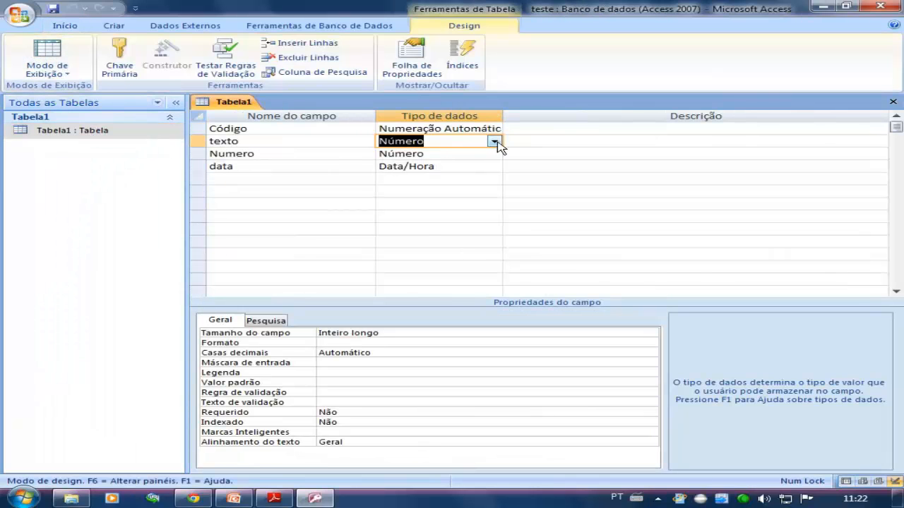
{"action": "left_click", "coordinate": [494, 141]}
{"action": "left_click", "coordinate": [402, 154]}
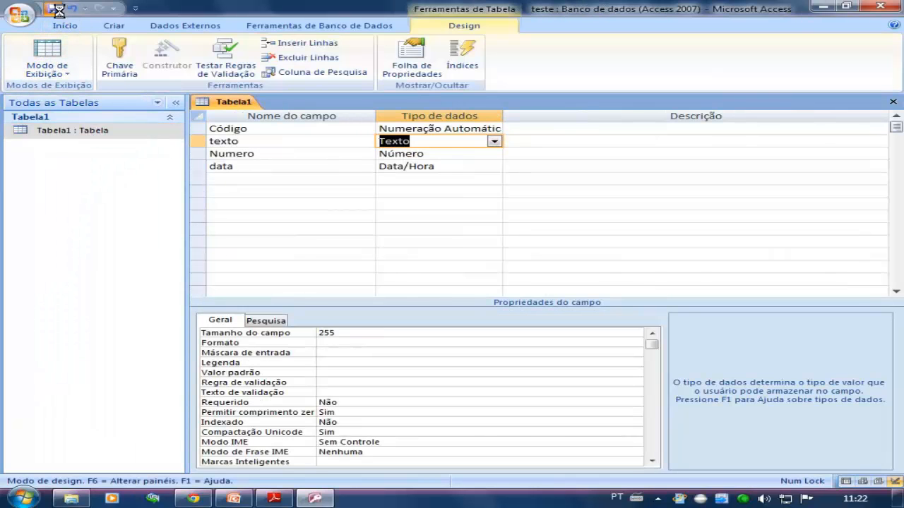
{"action": "double_click", "coordinate": [58, 130]}
Enter "meu texto é este" and "meu outro texto" in the texto field of the records with Código 1 and 3.
{"action": "left_click", "coordinate": [404, 131]}
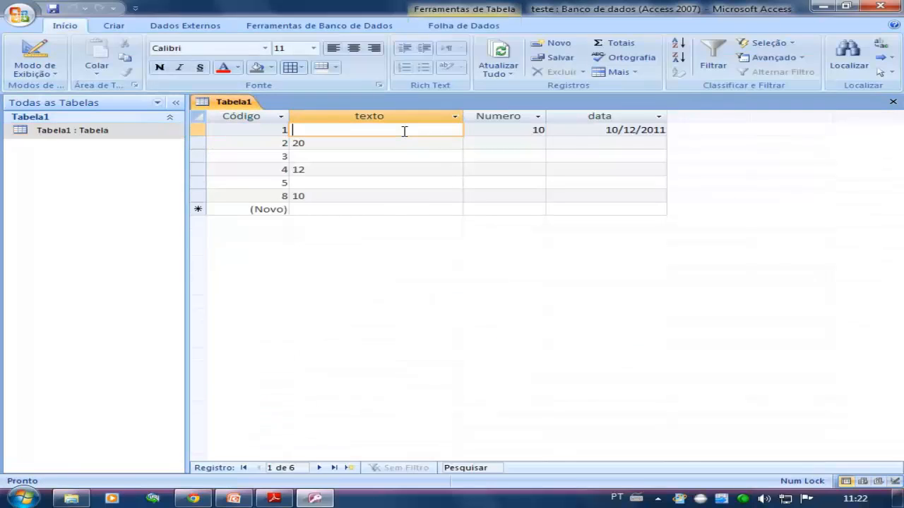
{"action": "type", "text": "meu"}
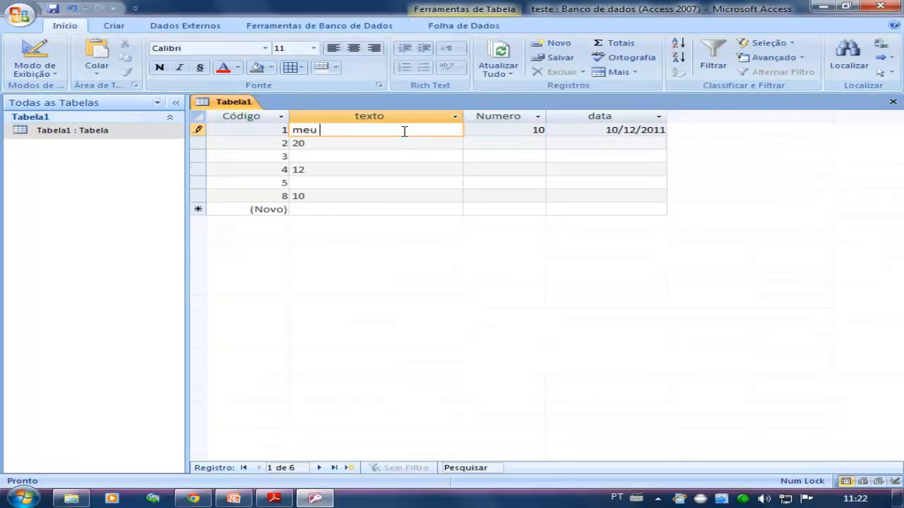
{"action": "left_click", "coordinate": [314, 145]}
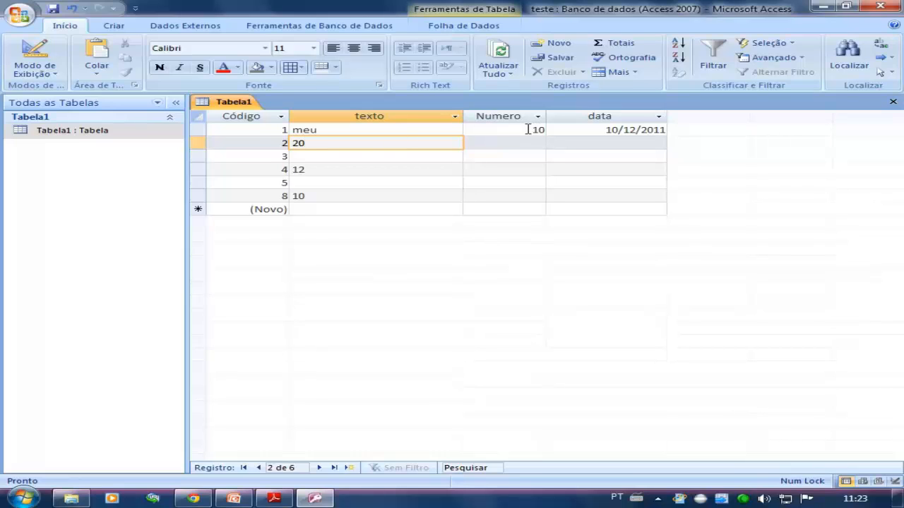
{"action": "left_click", "coordinate": [332, 132]}
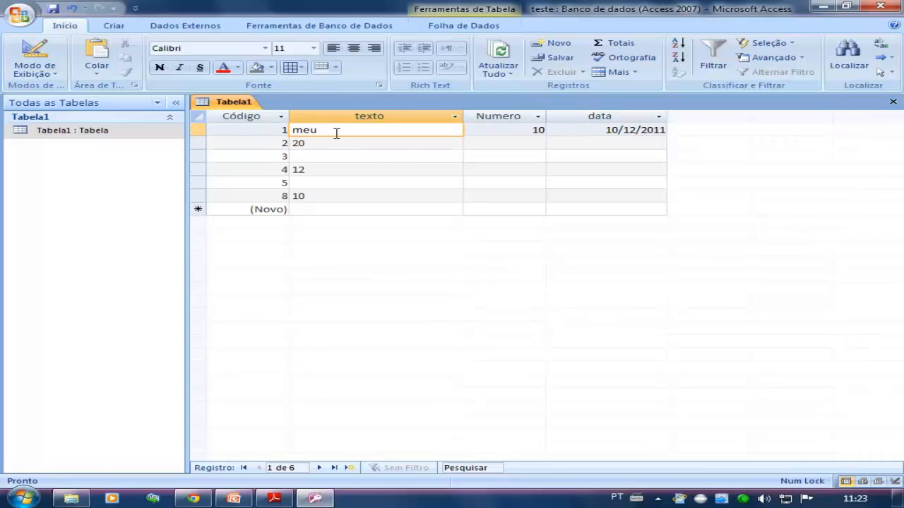
{"action": "type", "text": "texto é este"}
{"action": "left_click", "coordinate": [329, 155]}
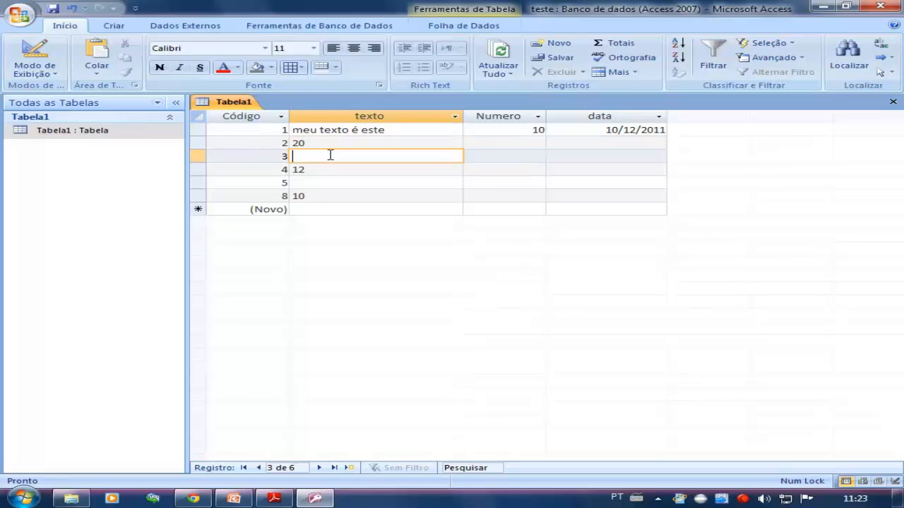
{"action": "type", "text": "meu outro texto"}
{"action": "left_click", "coordinate": [362, 181]}
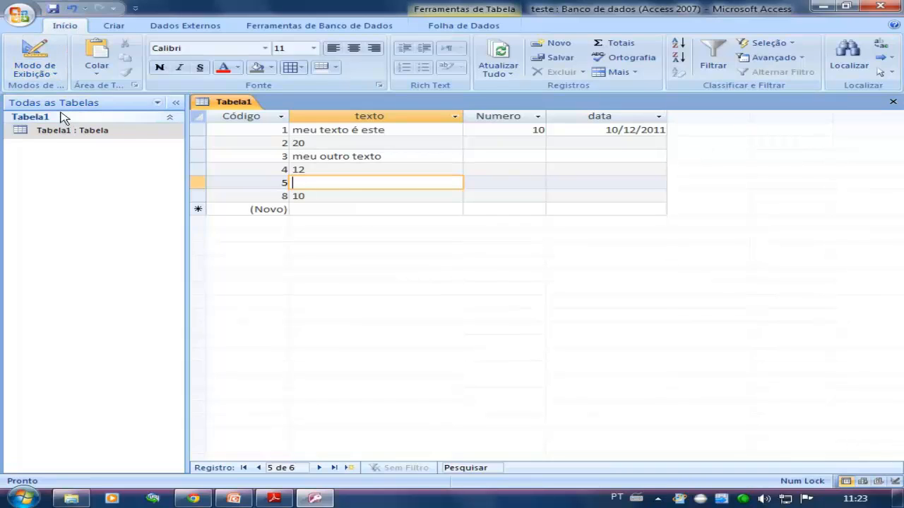
Set the texto field's size (Tamanho do campo) to 5 in Design view and save the table, accepting the possible data loss.
{"action": "left_click", "coordinate": [33, 69]}
{"action": "left_click", "coordinate": [71, 185]}
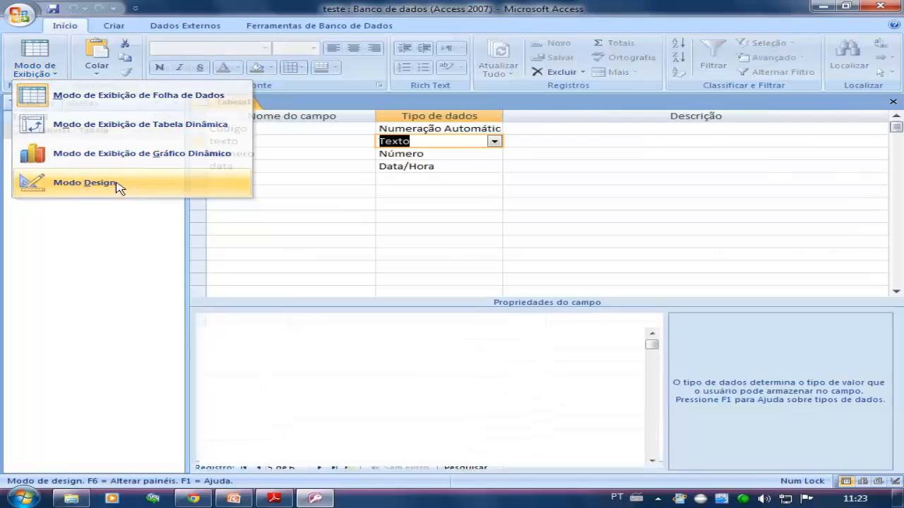
{"action": "left_click", "coordinate": [444, 143]}
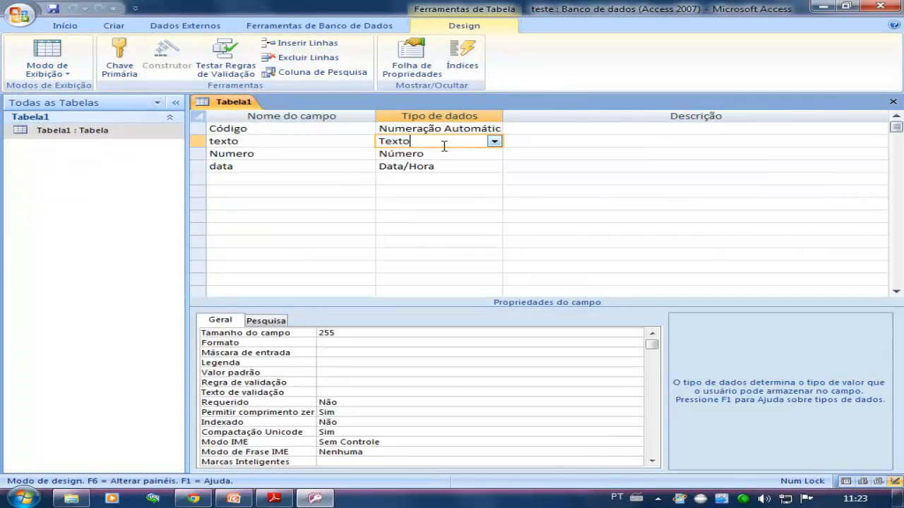
{"action": "left_click", "coordinate": [333, 333]}
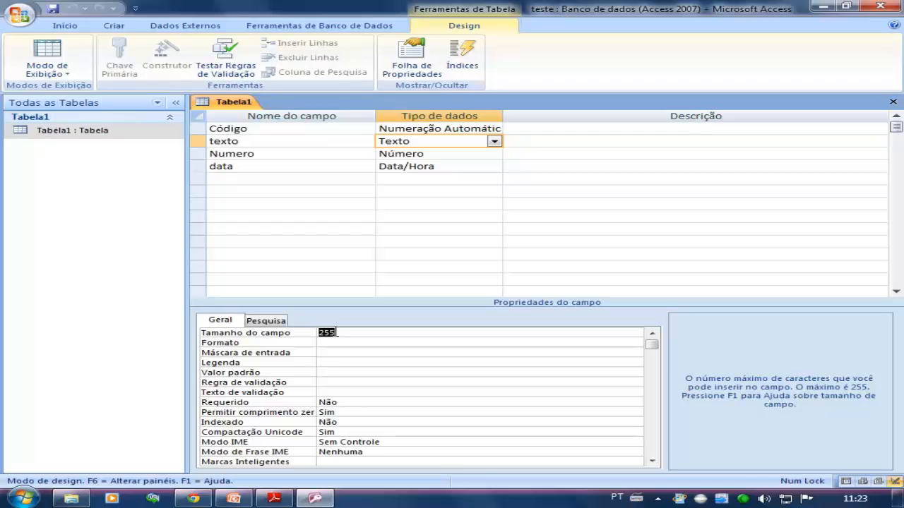
{"action": "type", "text": "5"}
{"action": "left_click", "coordinate": [338, 344]}
{"action": "left_click", "coordinate": [344, 332]}
{"action": "left_click", "coordinate": [53, 8]}
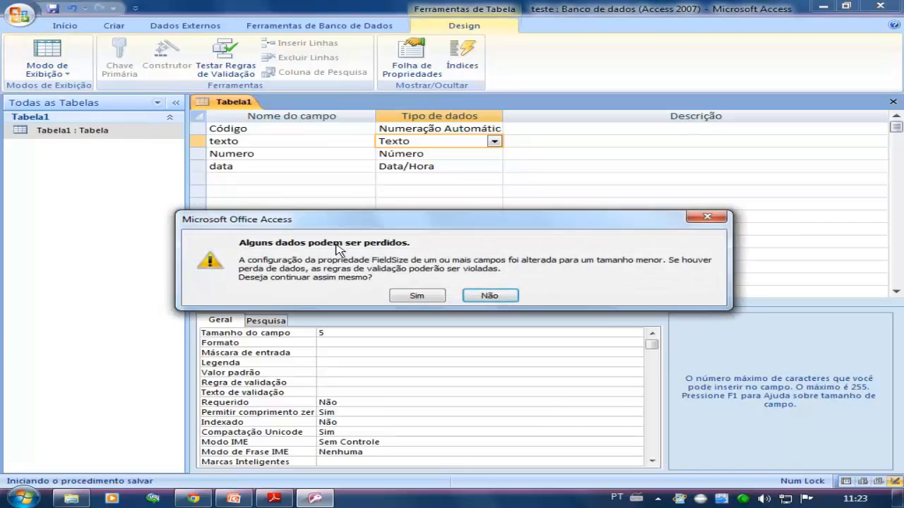
{"action": "left_click", "coordinate": [418, 297]}
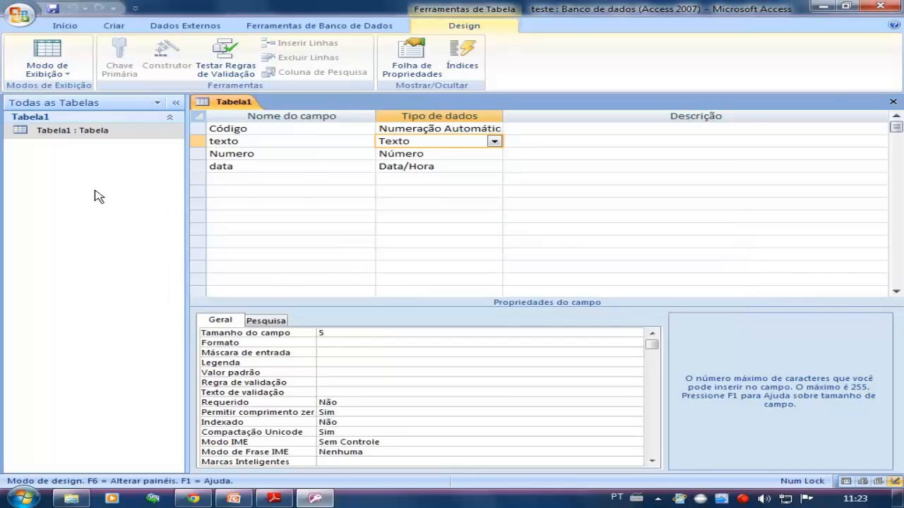
Reopen Tabela1's datasheet and examine how the texto values of the records with Código 1 and 3 are stored.
{"action": "double_click", "coordinate": [59, 131]}
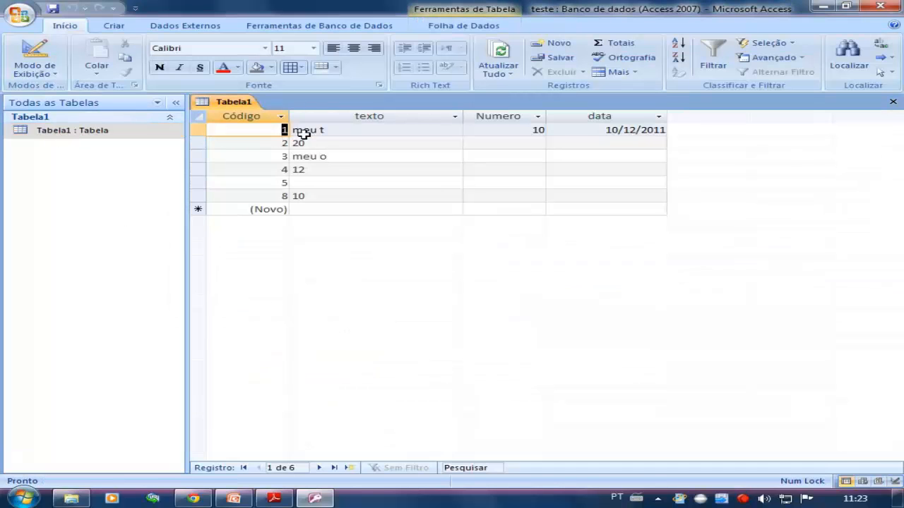
{"action": "left_click", "coordinate": [329, 130]}
{"action": "left_click_drag", "start_coordinate": [339, 132], "coordinate": [289, 123]}
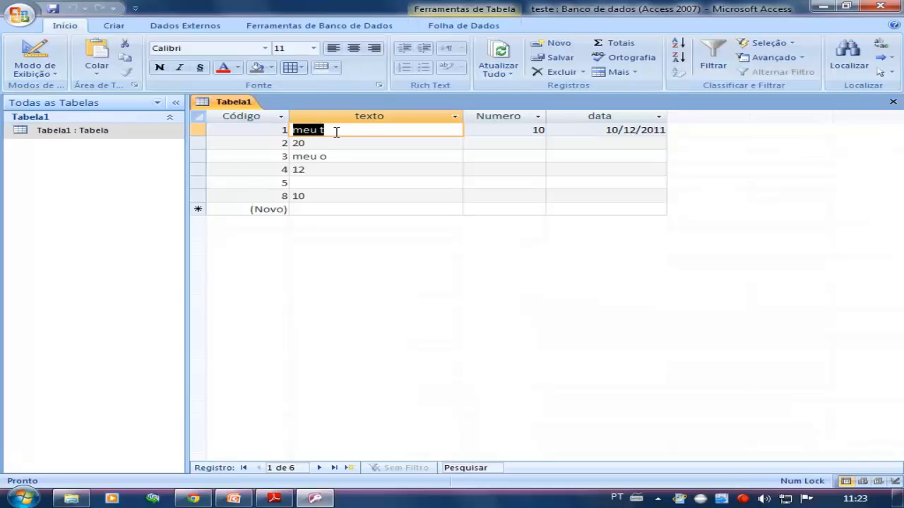
{"action": "left_click", "coordinate": [337, 132]}
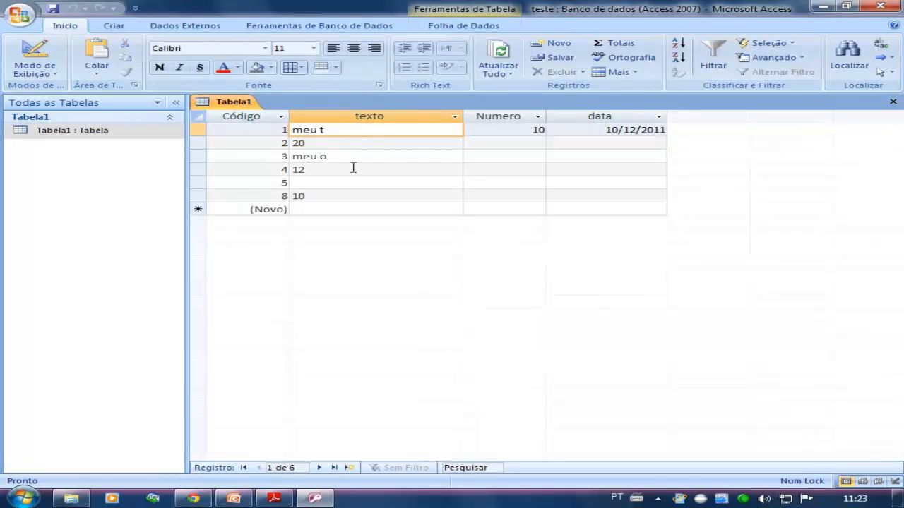
{"action": "left_click", "coordinate": [350, 157]}
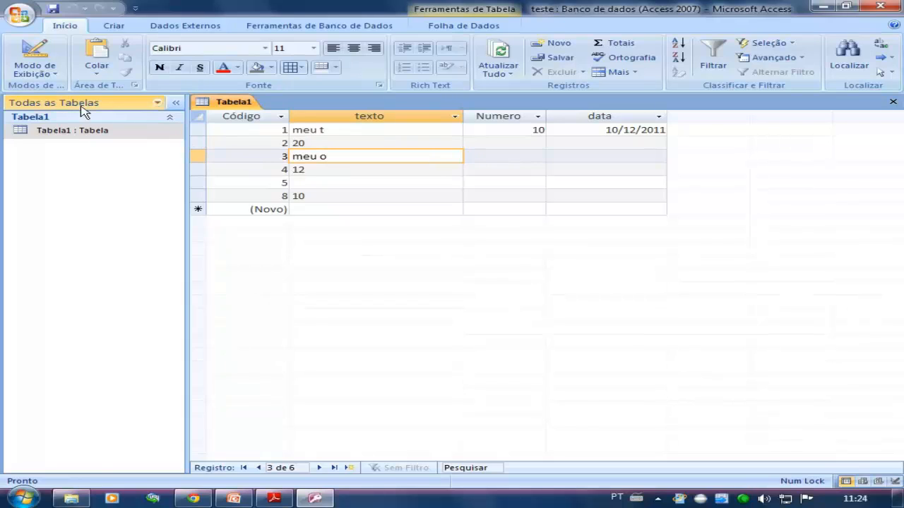
In Design view, describe the texto field as "este campo serve para fazer a descrição de pedido".
{"action": "left_click", "coordinate": [43, 60]}
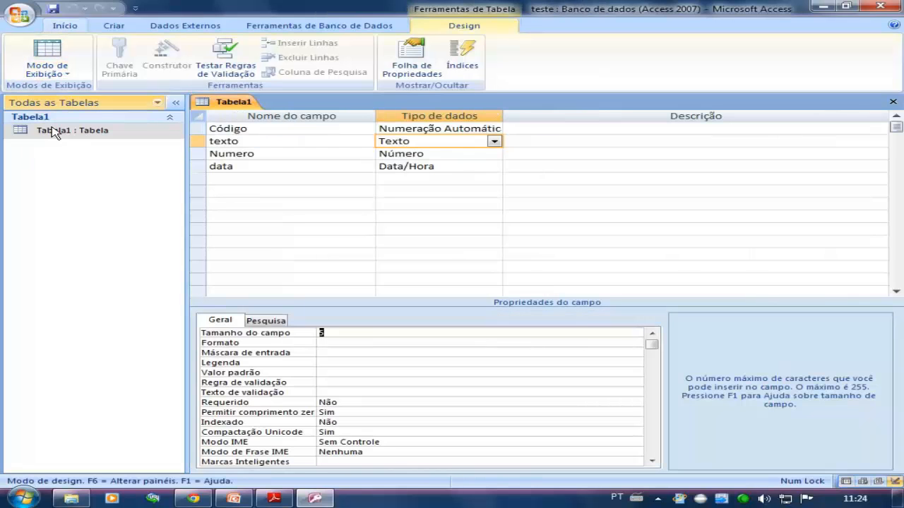
{"action": "left_click", "coordinate": [253, 145]}
{"action": "left_click", "coordinate": [547, 141]}
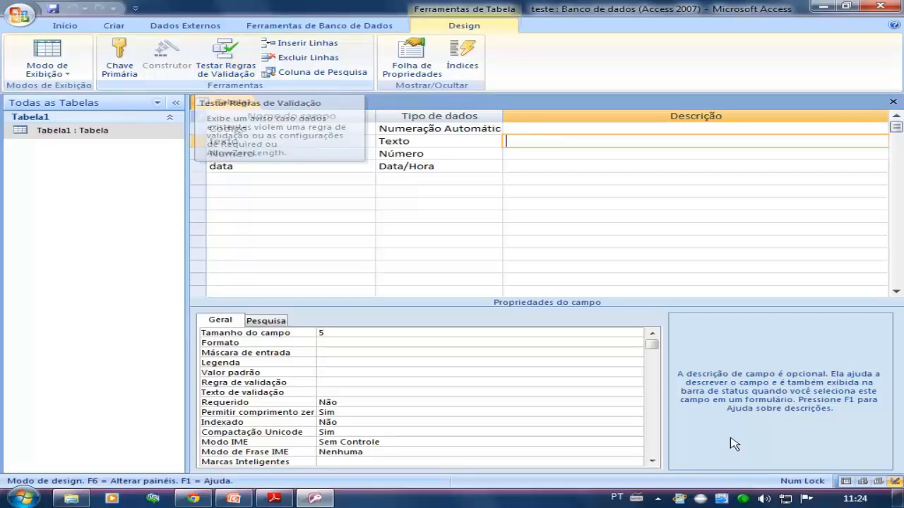
{"action": "type", "text": "ese"}
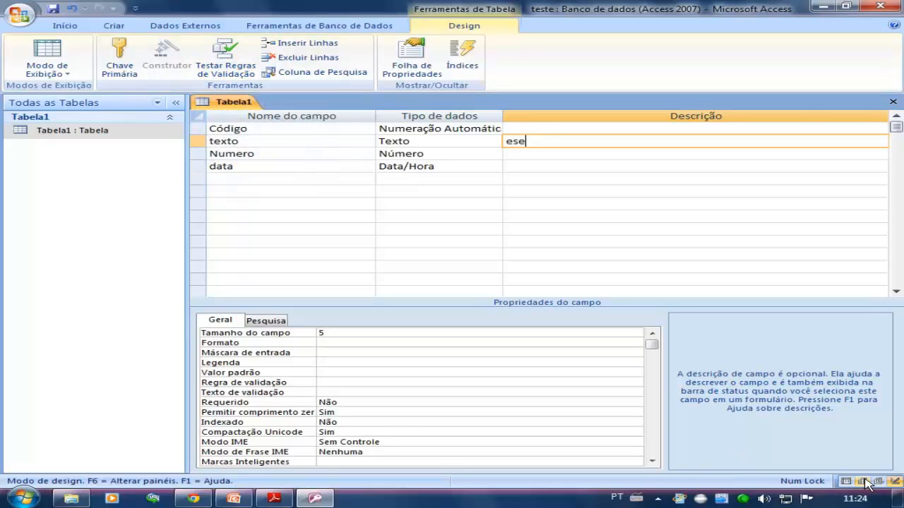
{"action": "type", "text": "te"}
{"action": "key", "text": "BackSpace"}
{"action": "key", "text": "BackSpace"}
{"action": "key", "text": "BackSpace"}
{"action": "type", "text": "te campo ser"}
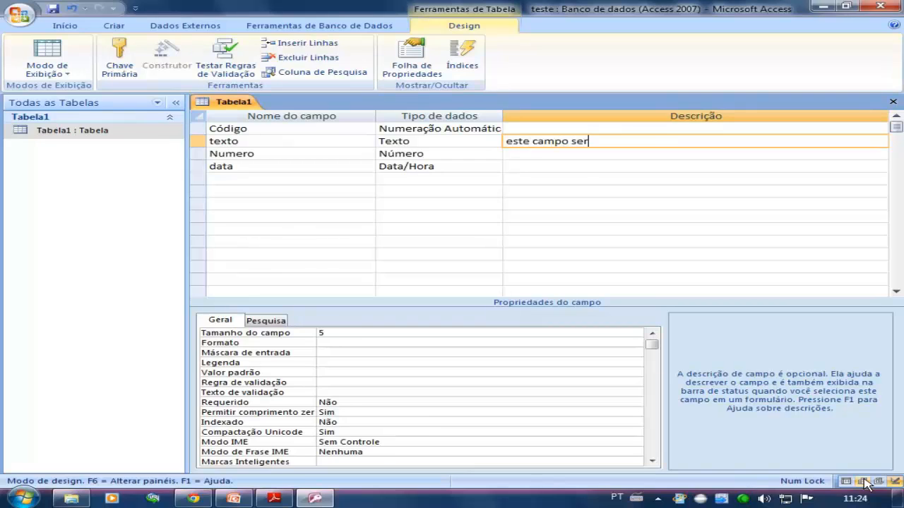
{"action": "type", "text": "ve para fazer "}
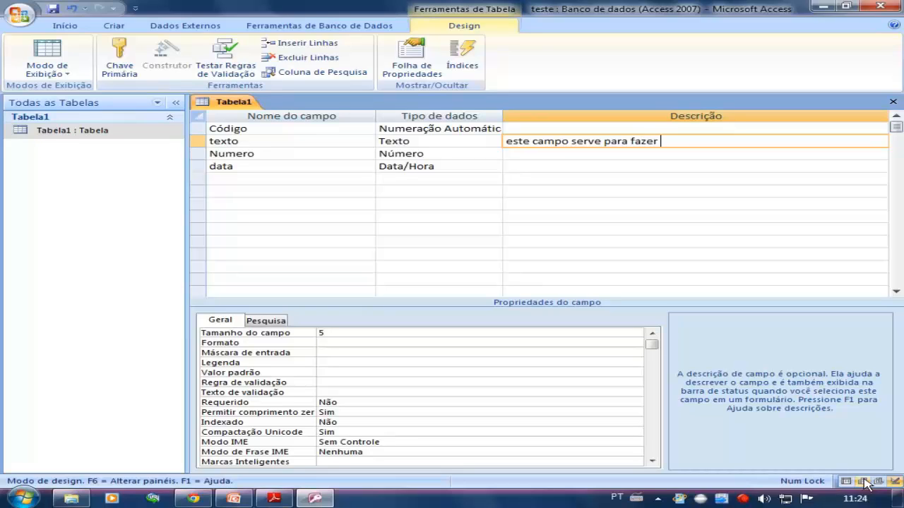
{"action": "type", "text": "a descrição de pedid"}
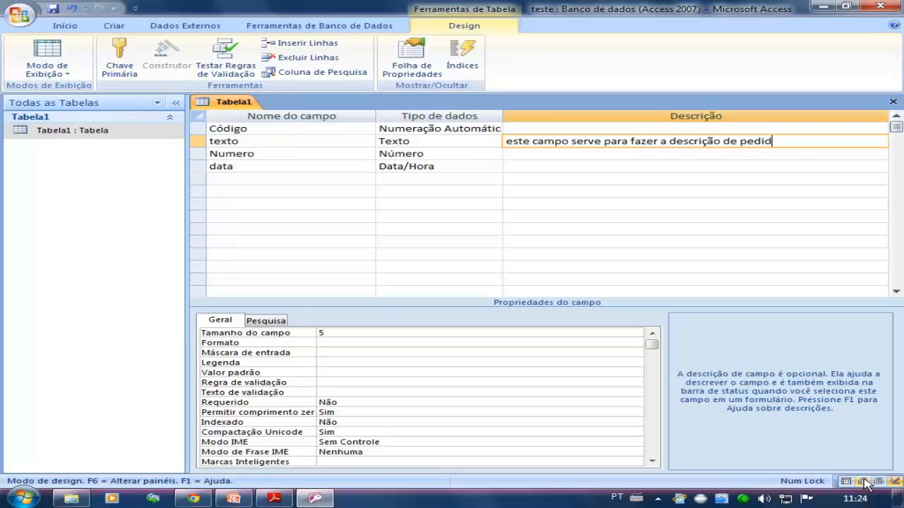
{"action": "type", "text": "o"}
Describe the Numero field as "este campo serve colocar a quantidade de produto".
{"action": "key", "text": "Down"}
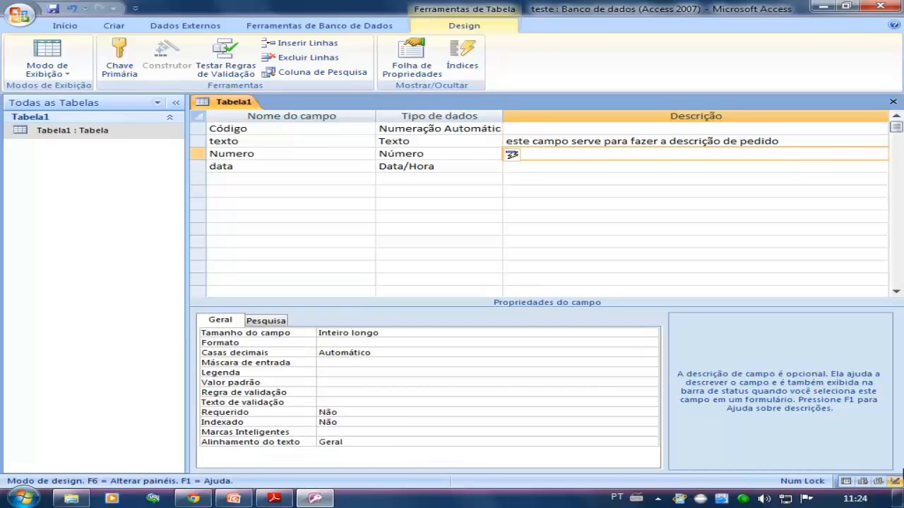
{"action": "type", "text": "este campo "}
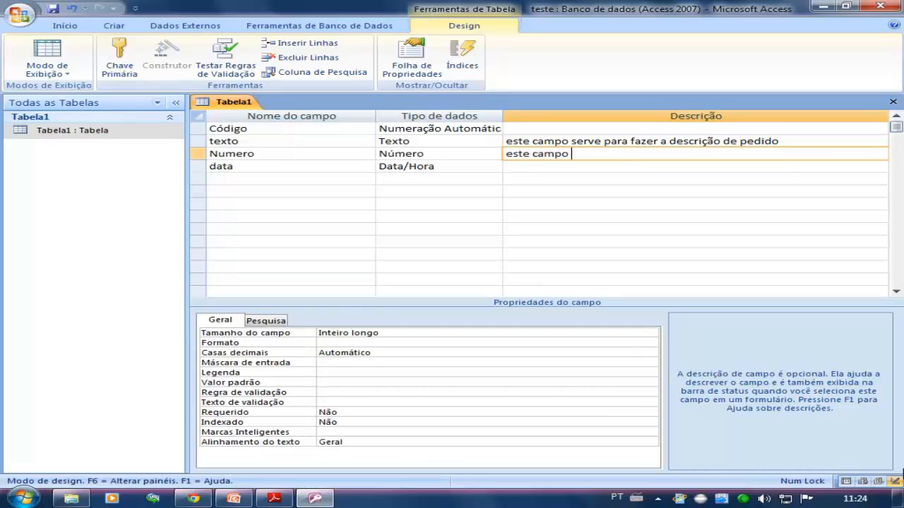
{"action": "type", "text": "serve coloca"}
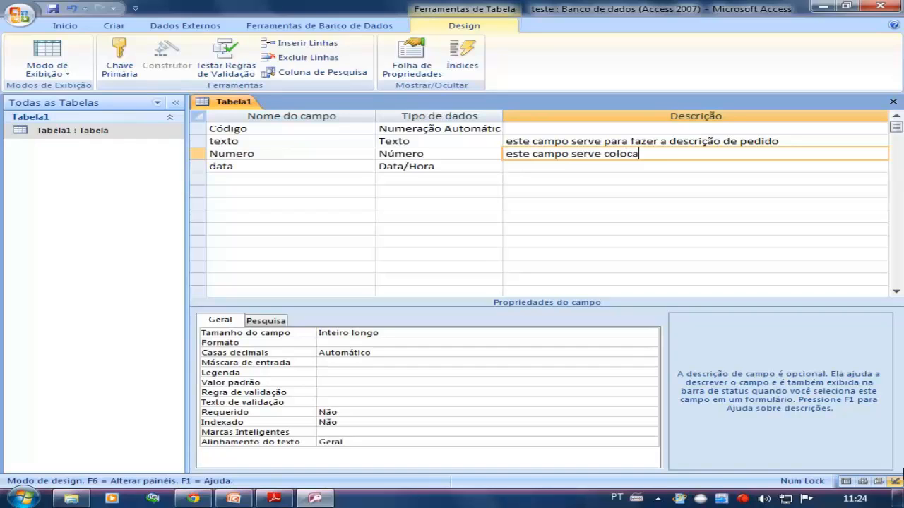
{"action": "type", "text": "r a quantidade de prou"}
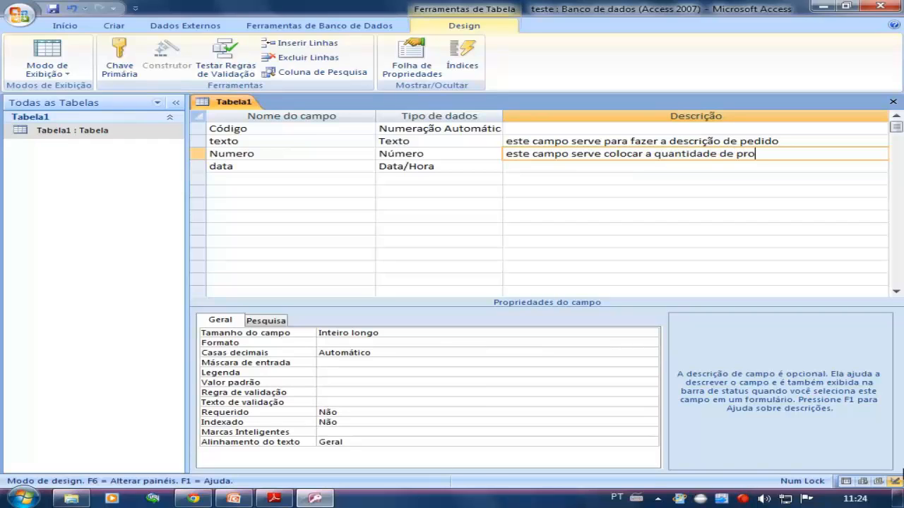
{"action": "key", "text": "BackSpace"}
{"action": "type", "text": "duto"}
{"action": "key", "text": "Down"}
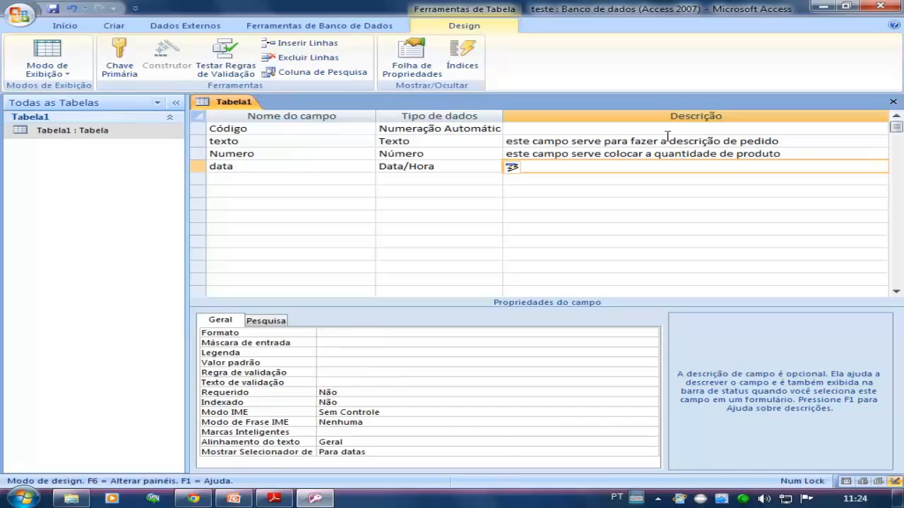
Review the descriptions of the texto and Numero fields and the data field's name and type.
{"action": "left_click", "coordinate": [622, 141]}
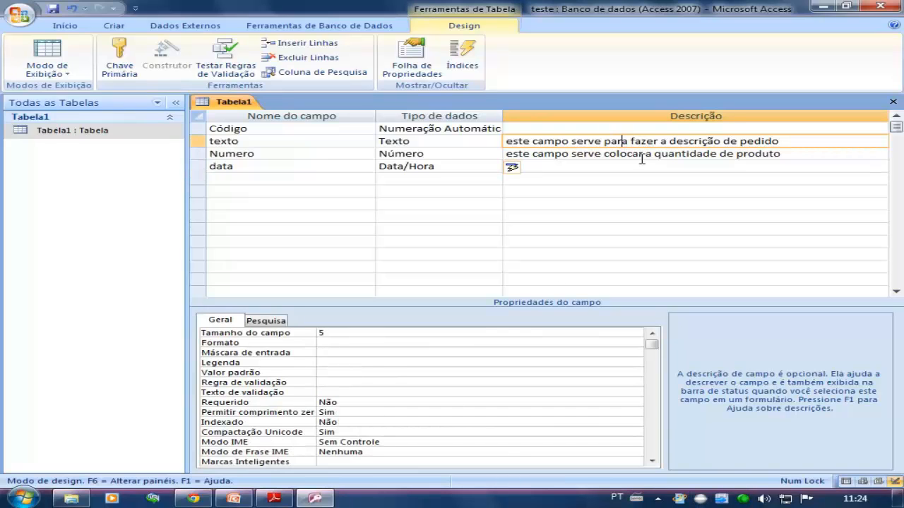
{"action": "left_click", "coordinate": [641, 155]}
{"action": "left_click", "coordinate": [199, 157]}
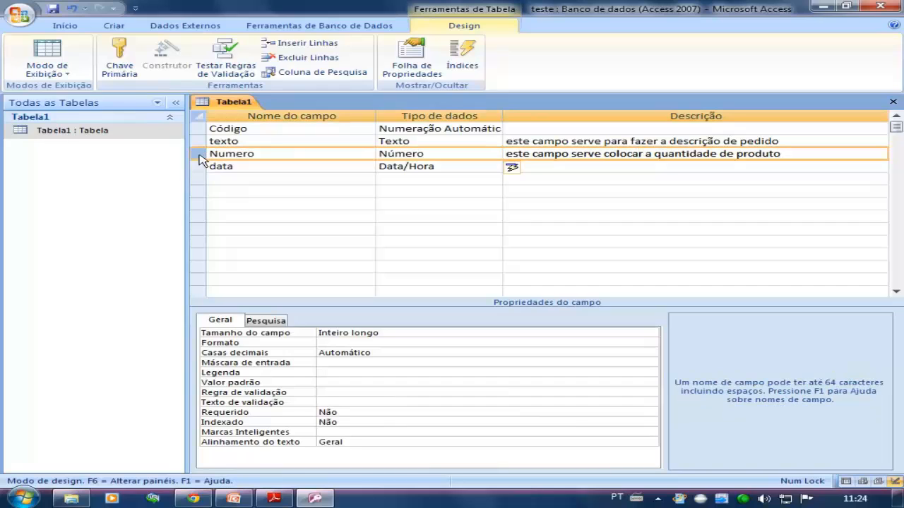
{"action": "left_click", "coordinate": [199, 142]}
{"action": "left_click", "coordinate": [200, 153]}
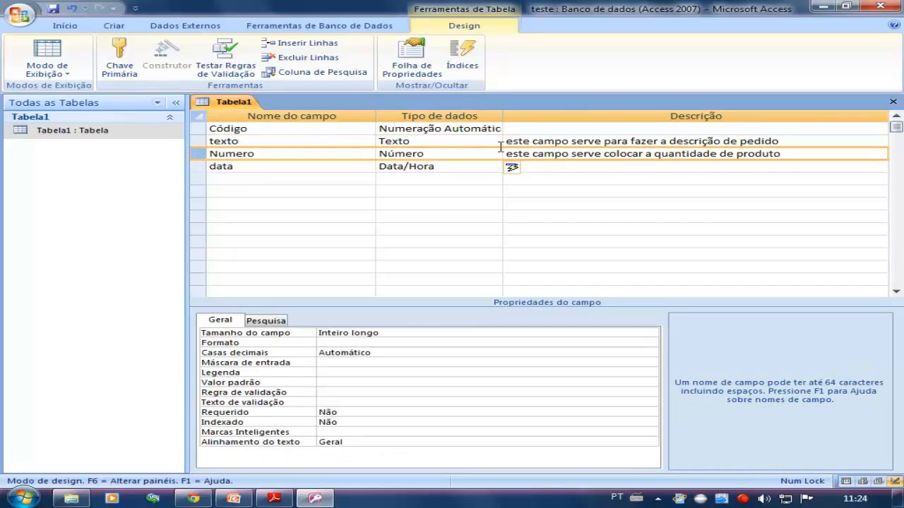
{"action": "left_click", "coordinate": [595, 141]}
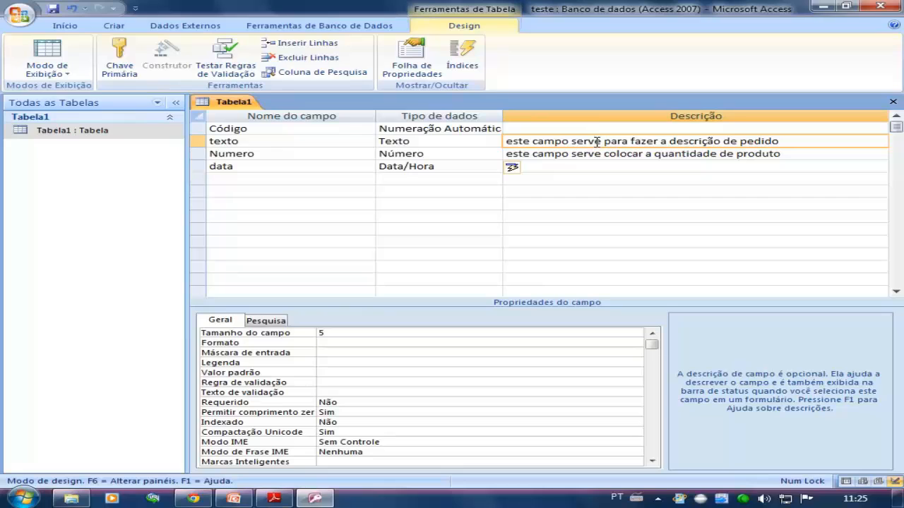
{"action": "left_click", "coordinate": [415, 169]}
{"action": "left_click", "coordinate": [342, 170]}
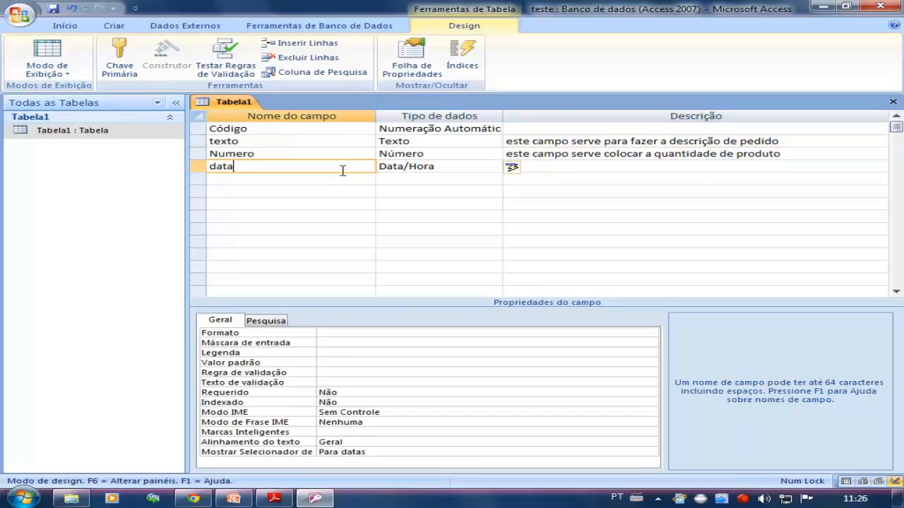